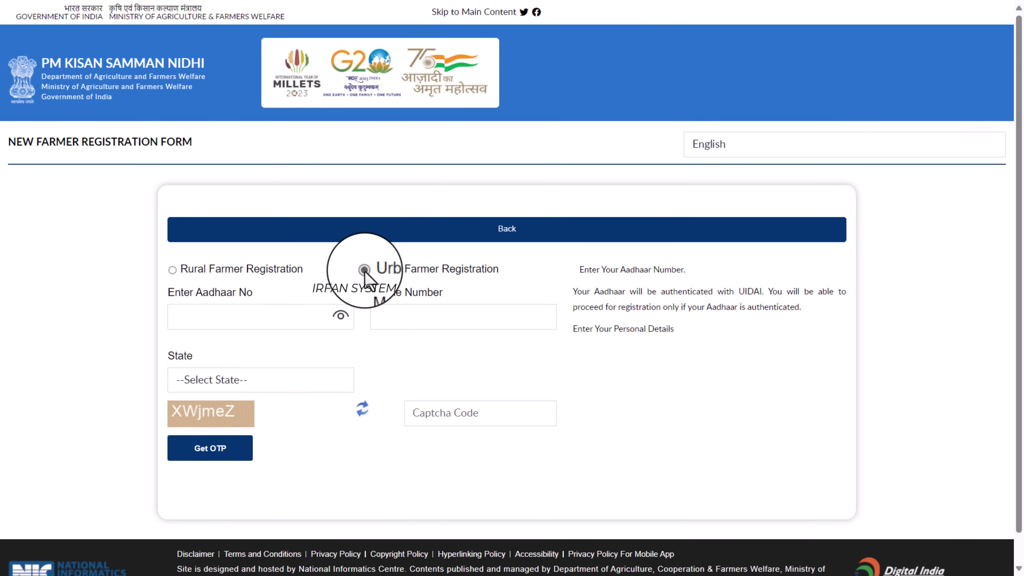
# Step: Choose Rural Farmer Registration and enter the farmer's Aadhaar number and mobile number
pyautogui.click(172, 269)
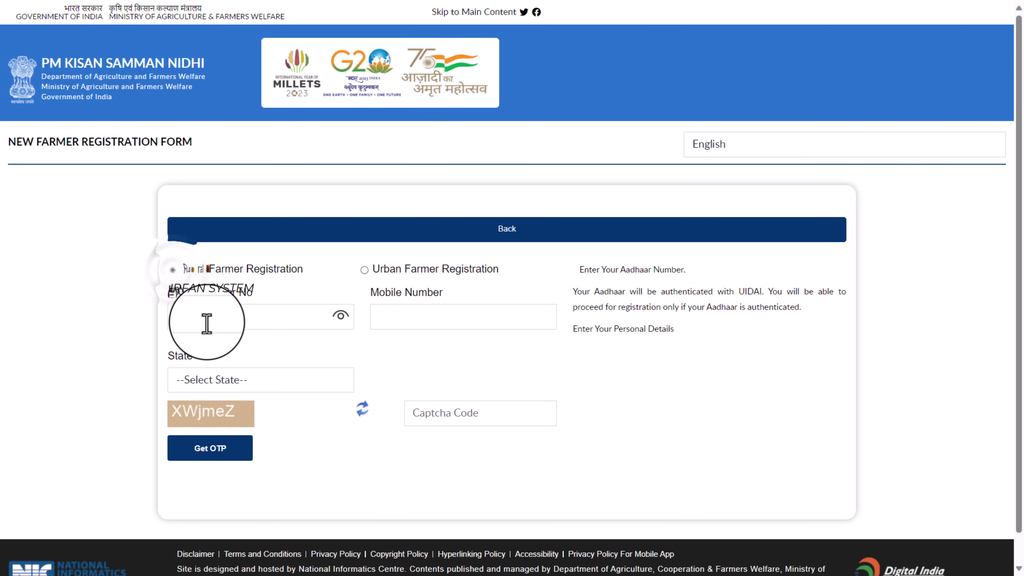
pyautogui.click(206, 321)
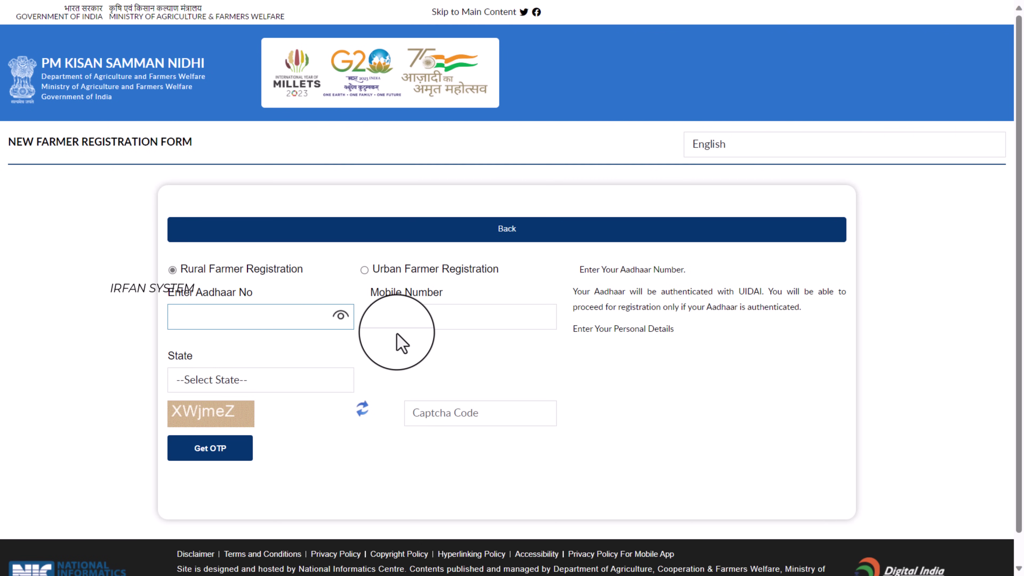
pyautogui.click(389, 323)
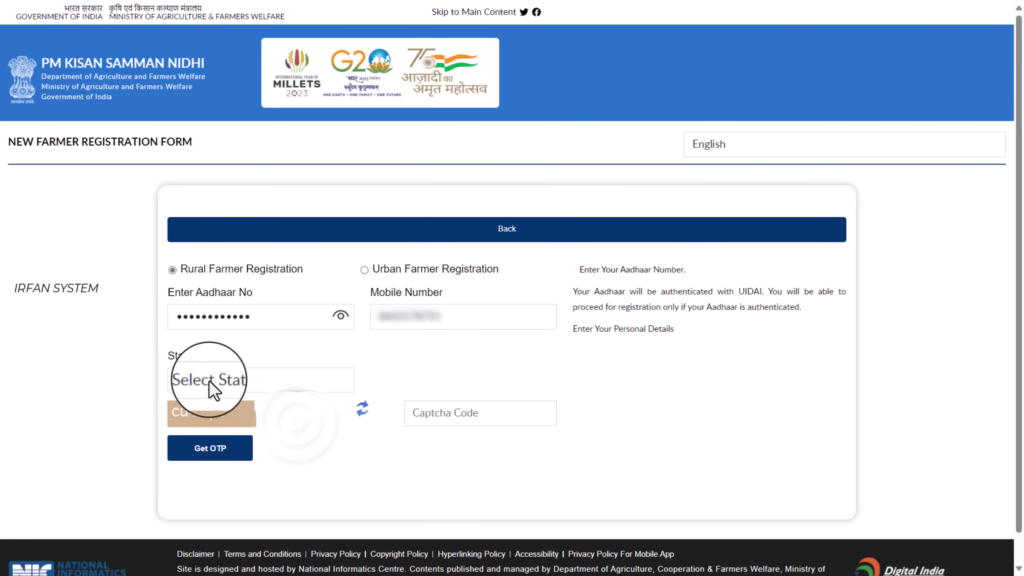
# Step: Select BIHAR as the state, fill in the captcha code and request the OTP
pyautogui.click(235, 388)
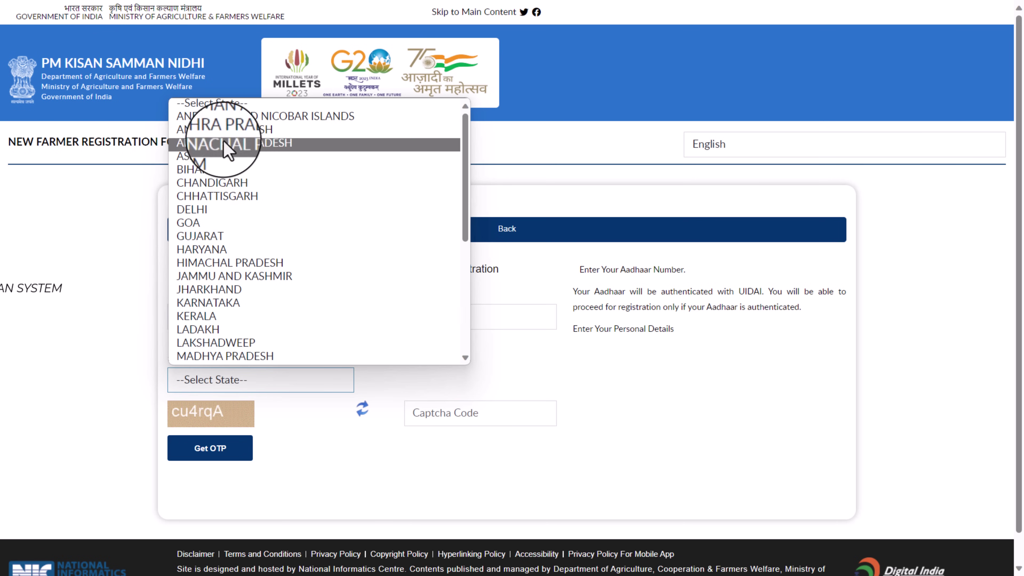
pyautogui.scroll(-5, 245, 227)
pyautogui.press('b')
pyautogui.press('Return')
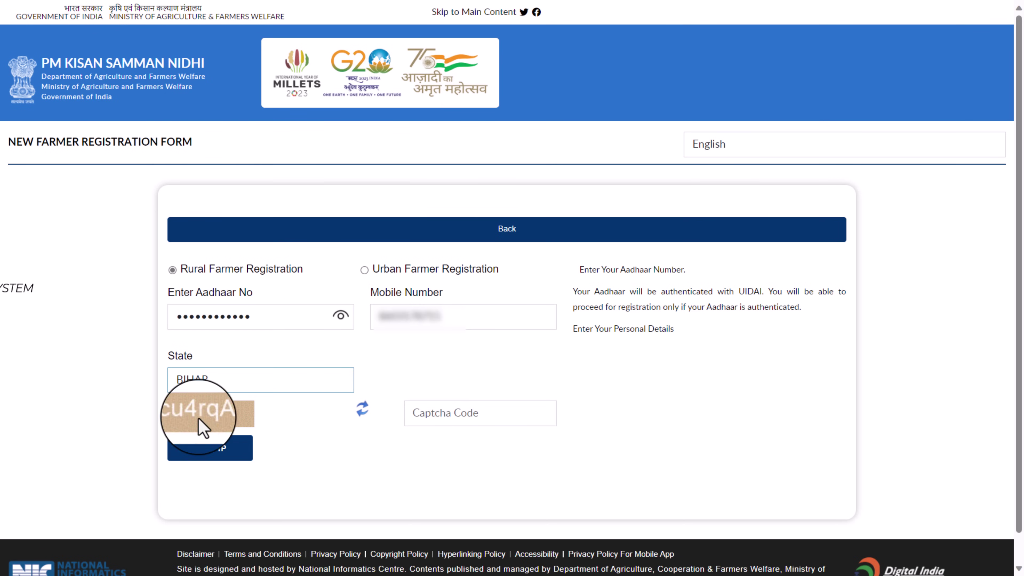
pyautogui.click(455, 416)
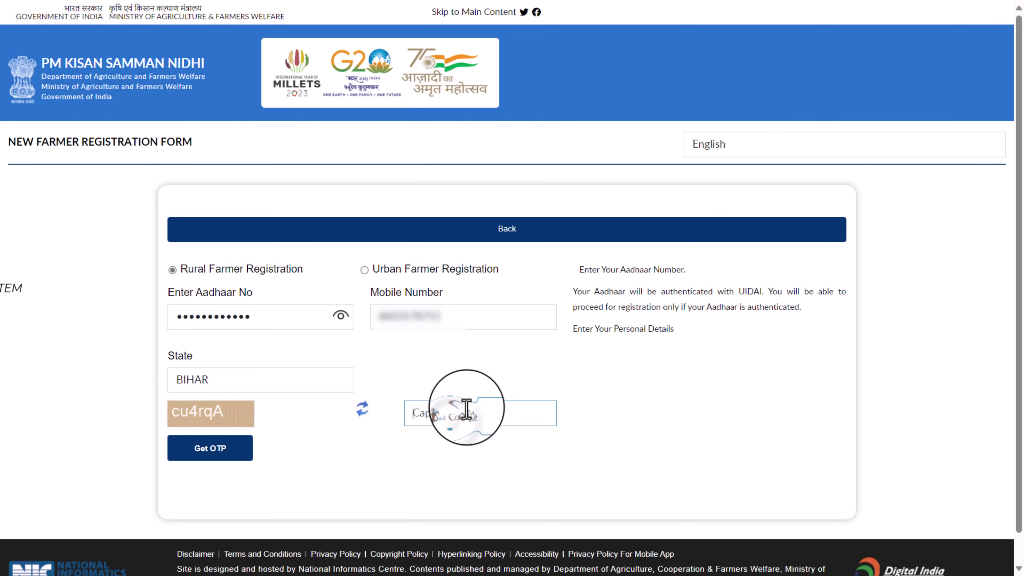
pyautogui.click(214, 455)
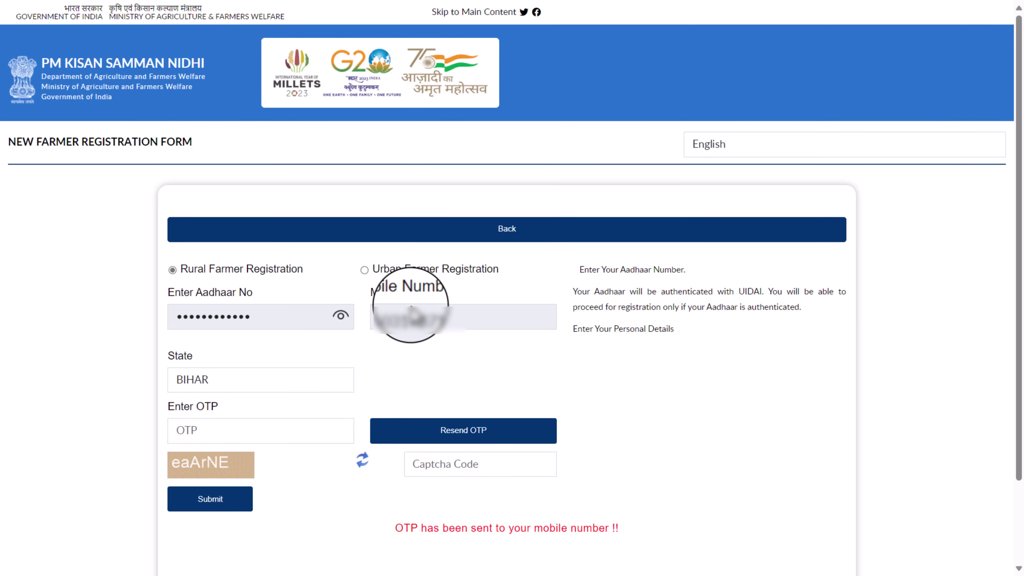
# Step: Submit the mobile OTP with its captcha code, then enter and verify the OTP for the Aadhaar-registered mobile
pyautogui.click(217, 429)
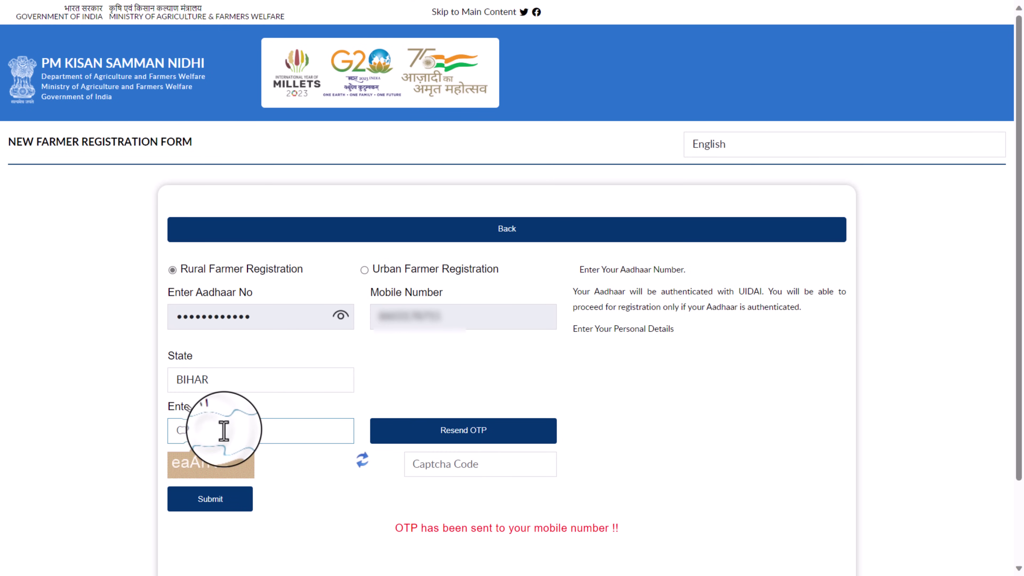
pyautogui.click(444, 464)
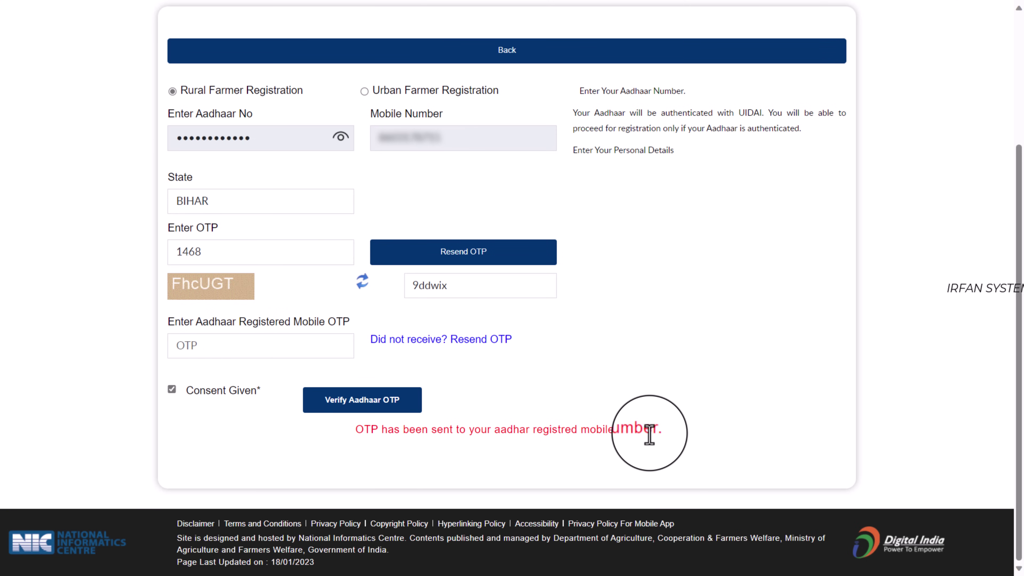
pyautogui.click(229, 348)
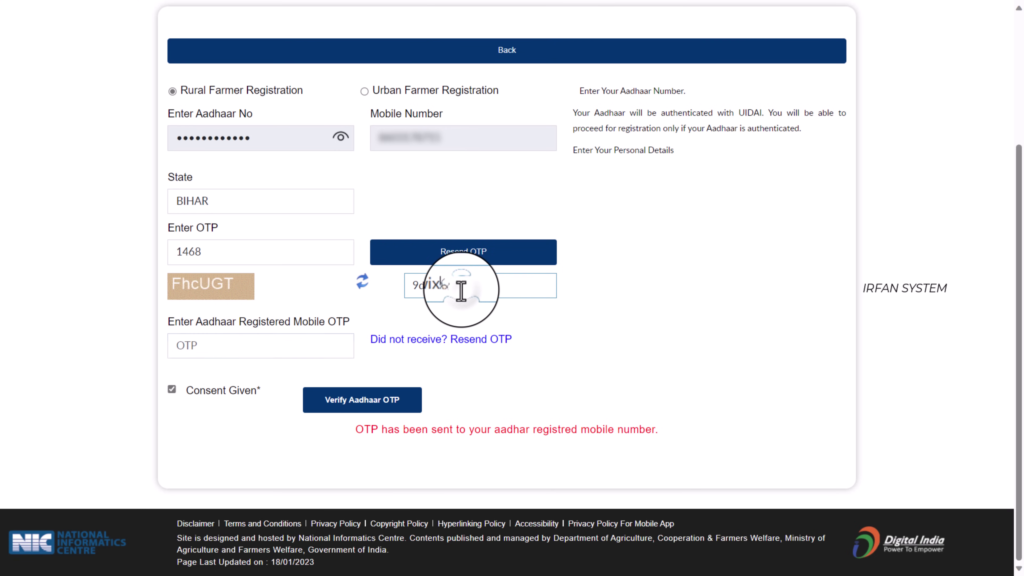
pyautogui.click(385, 405)
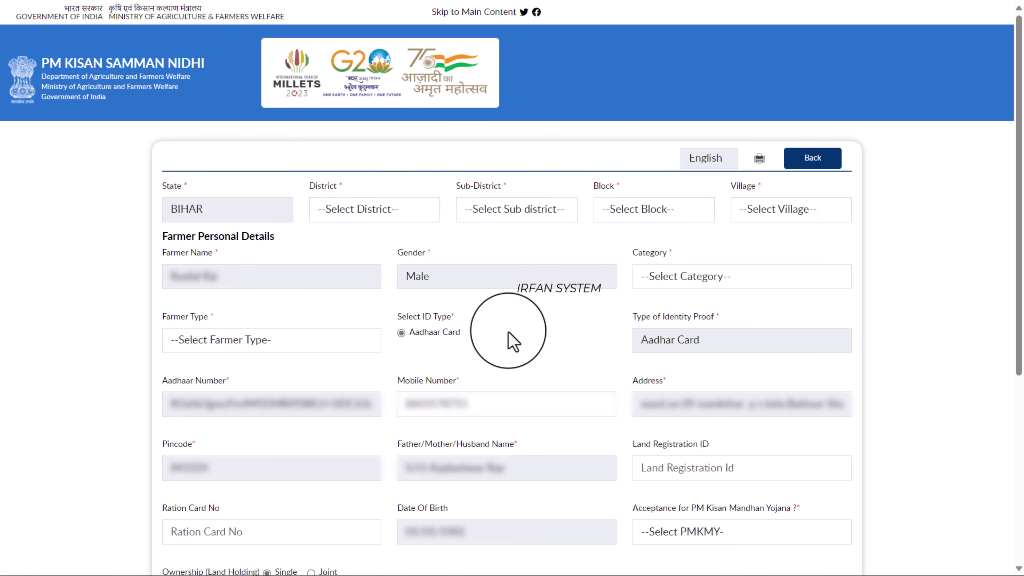
# Step: Set the location to district GAYA, sub-district Gaya Town C.D.Block, block BANKEY BAZAR and village Bitho - (255336)
pyautogui.click(346, 207)
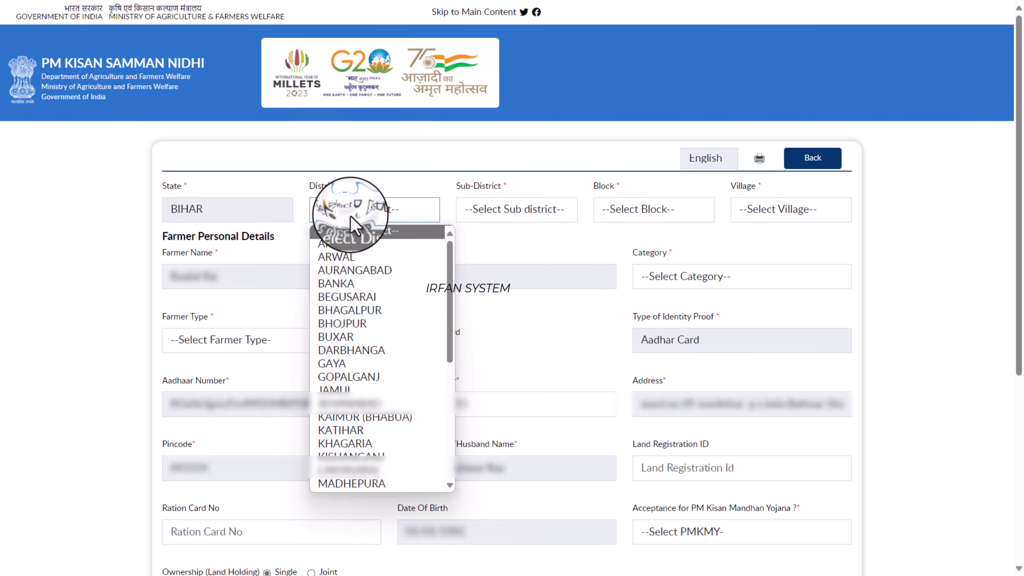
pyautogui.click(350, 364)
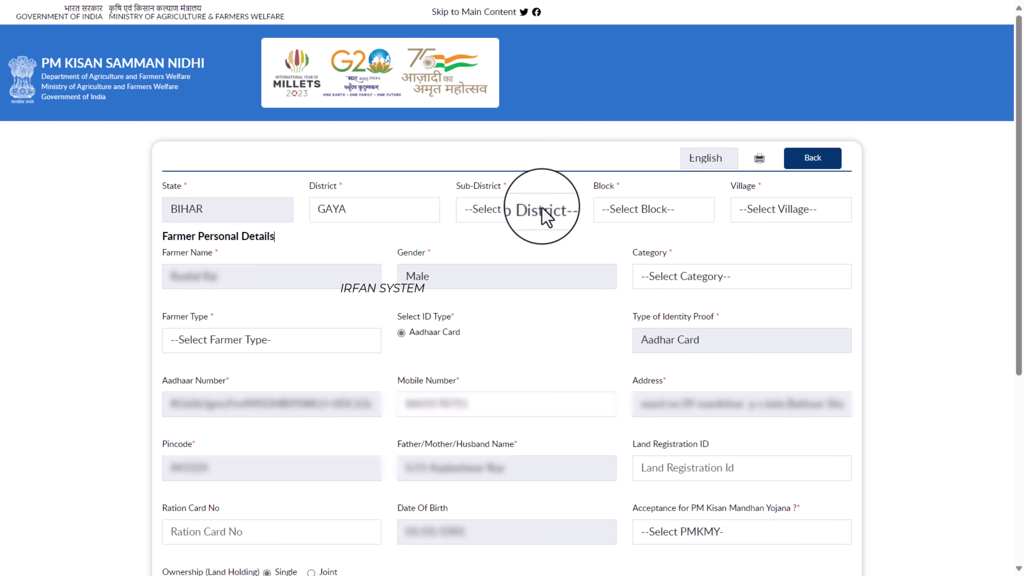
pyautogui.click(515, 212)
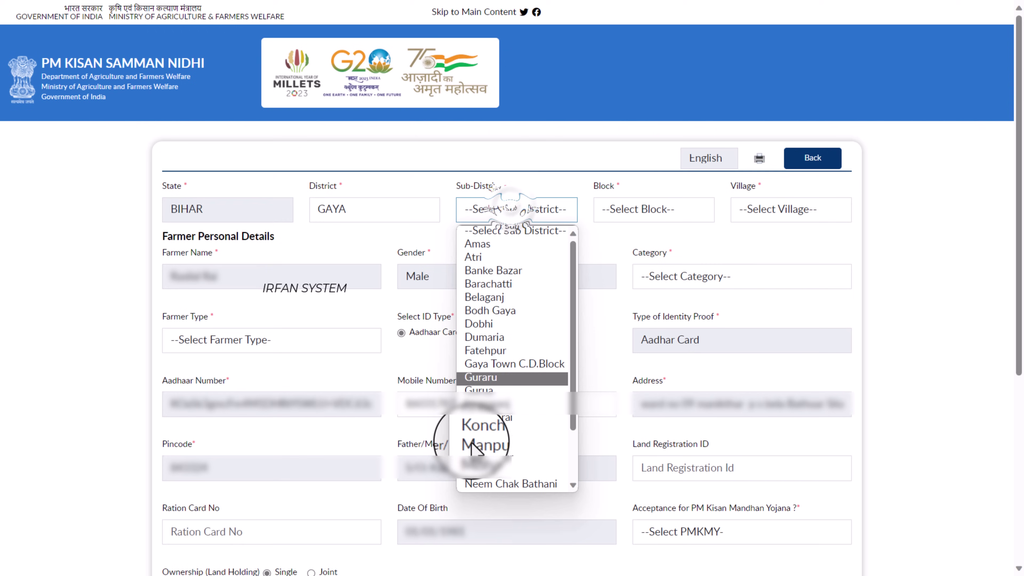
pyautogui.click(512, 363)
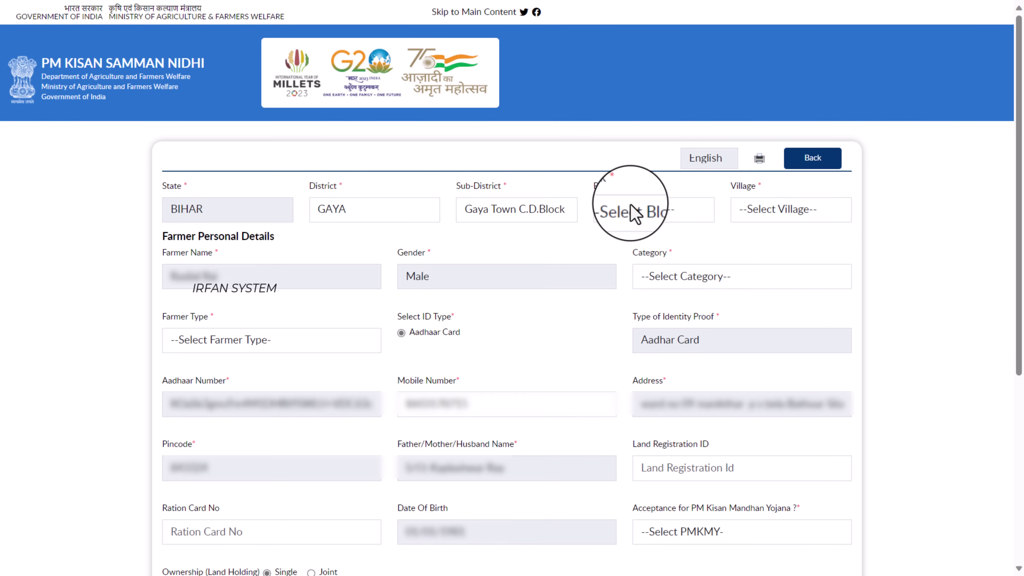
pyautogui.click(641, 212)
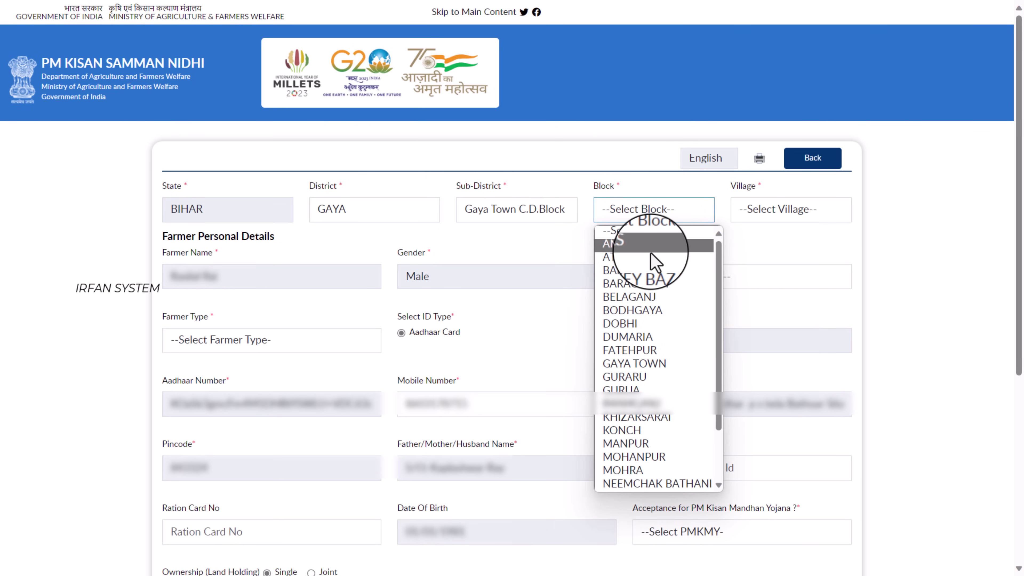
pyautogui.click(645, 270)
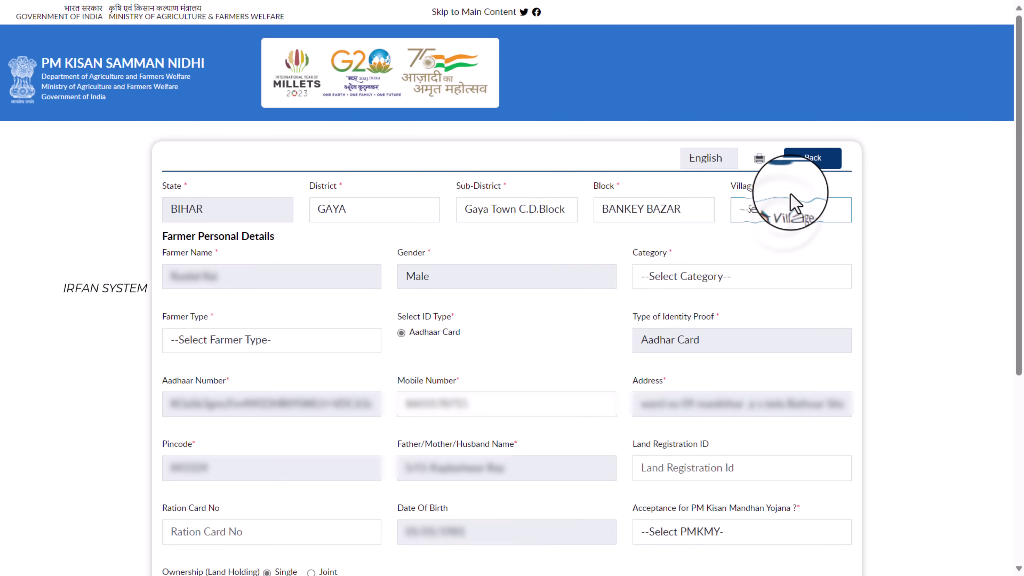
pyautogui.click(781, 203)
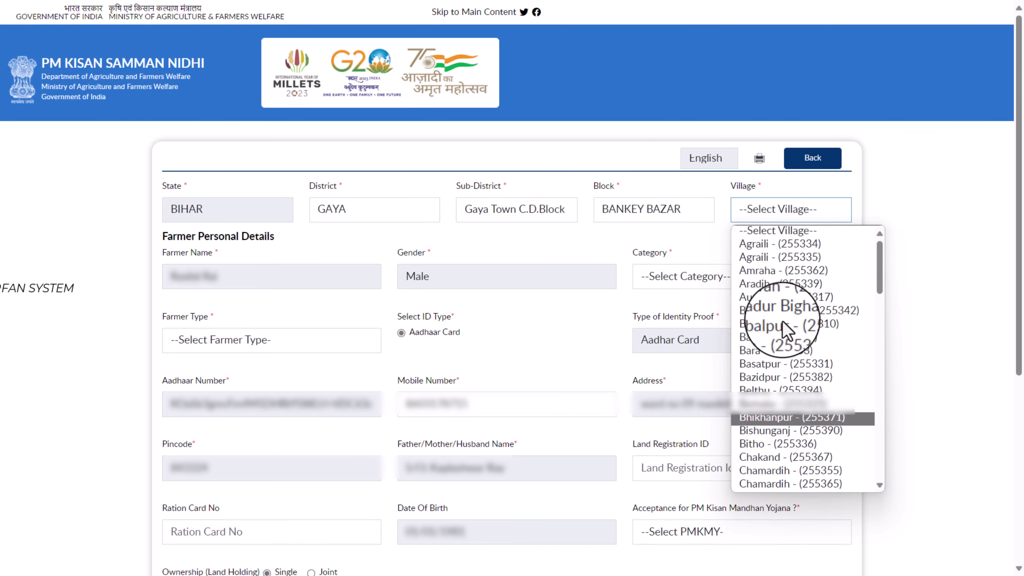
pyautogui.click(778, 443)
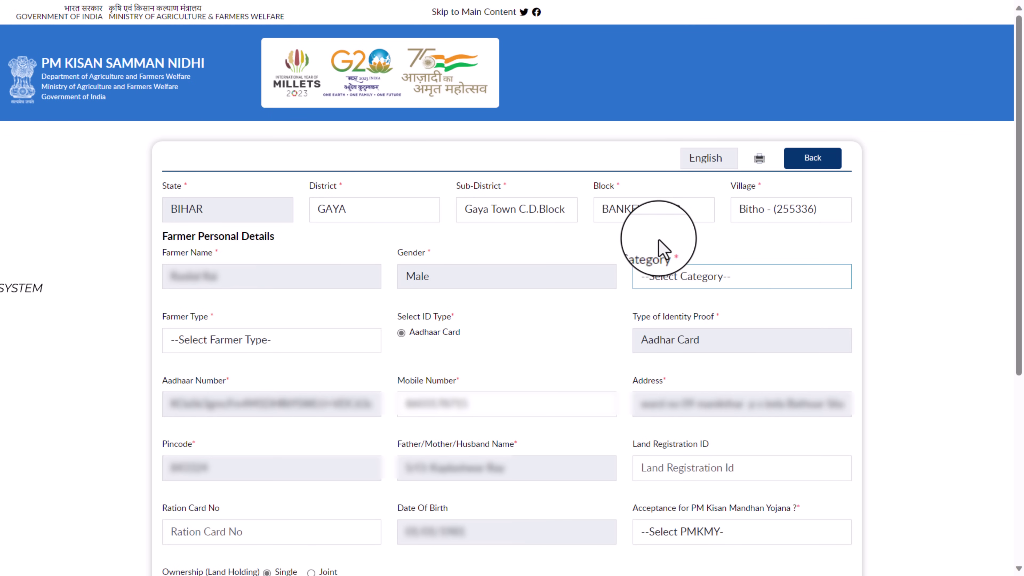
# Step: Set the farmer's category to General/Others and the farmer type to others
pyautogui.click(684, 277)
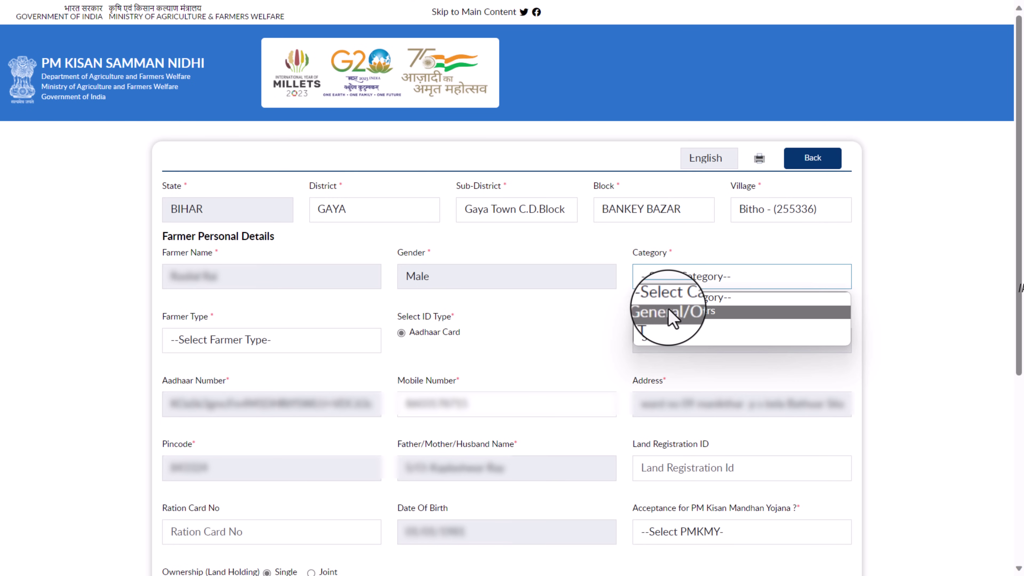
pyautogui.click(691, 312)
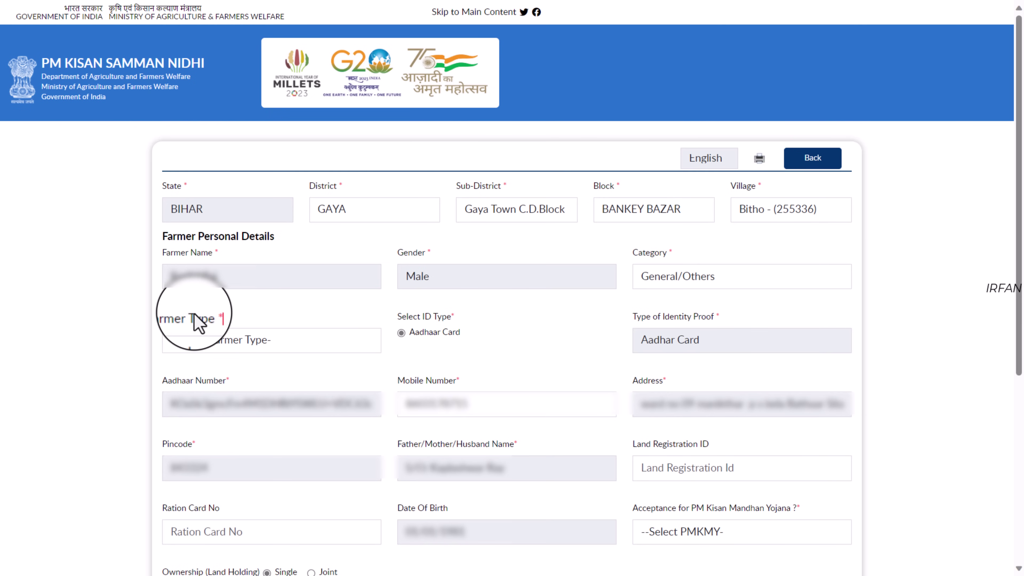
pyautogui.click(214, 346)
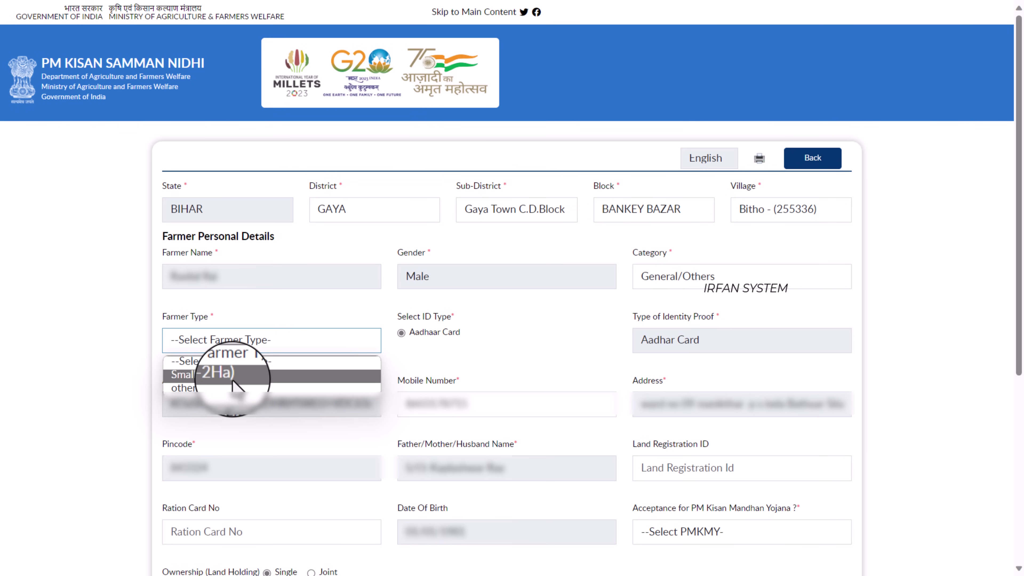
pyautogui.click(208, 390)
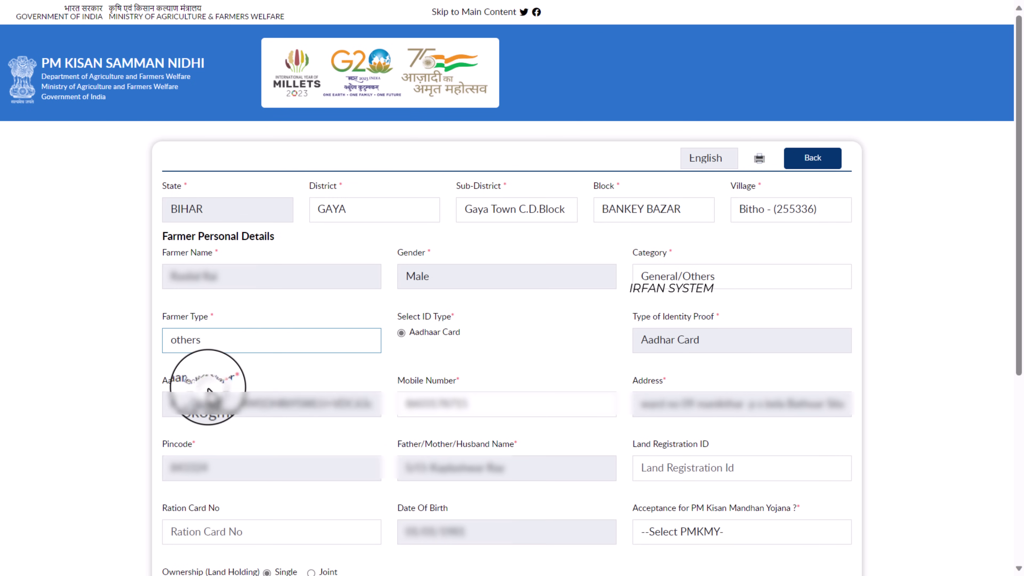
# Step: Go to the Ration Card No field and set Acceptance for PM Kisan Mandhan Yojana to No
pyautogui.scroll(-5, 407, 165)
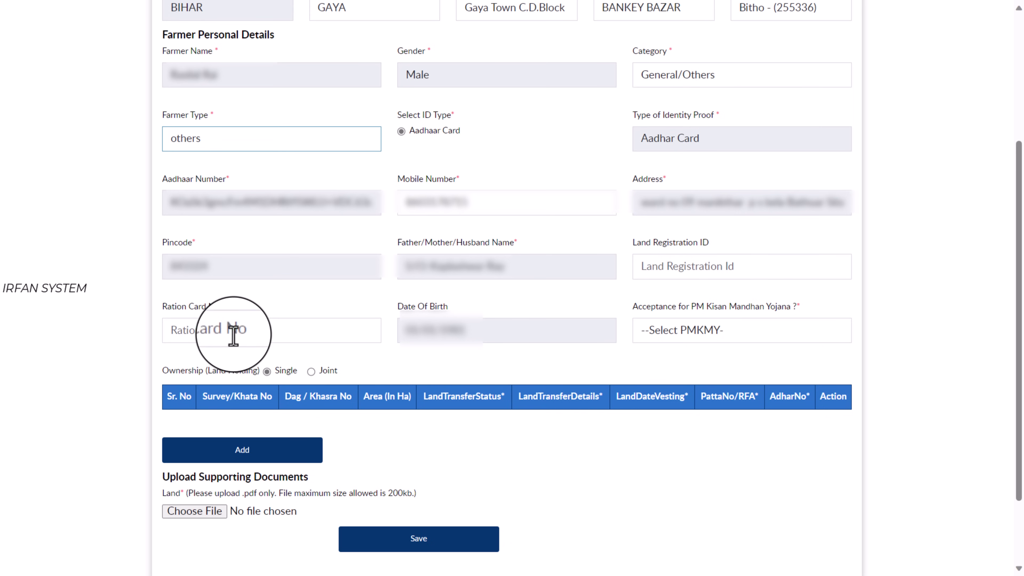
pyautogui.click(186, 333)
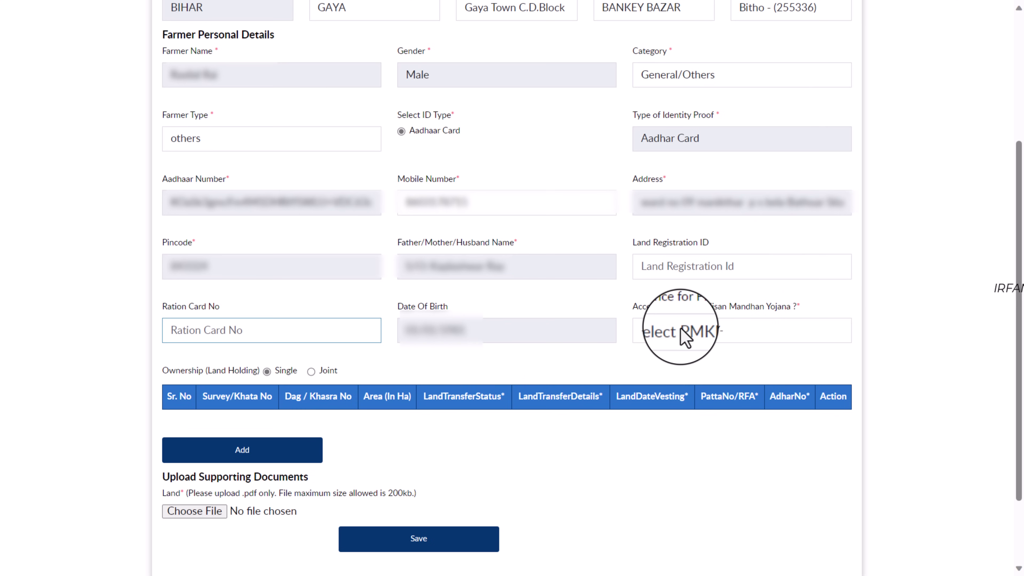
pyautogui.click(684, 337)
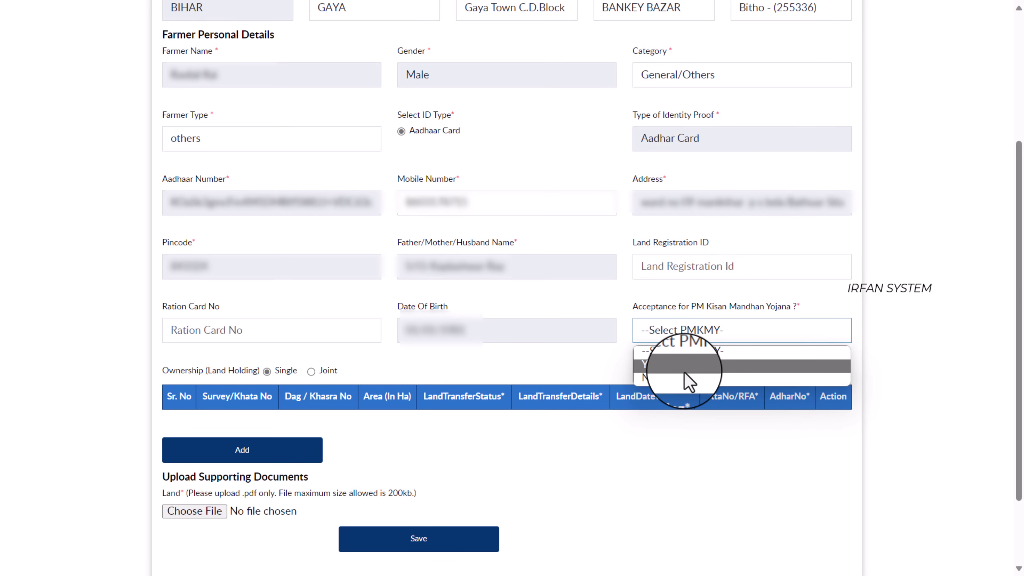
pyautogui.click(663, 381)
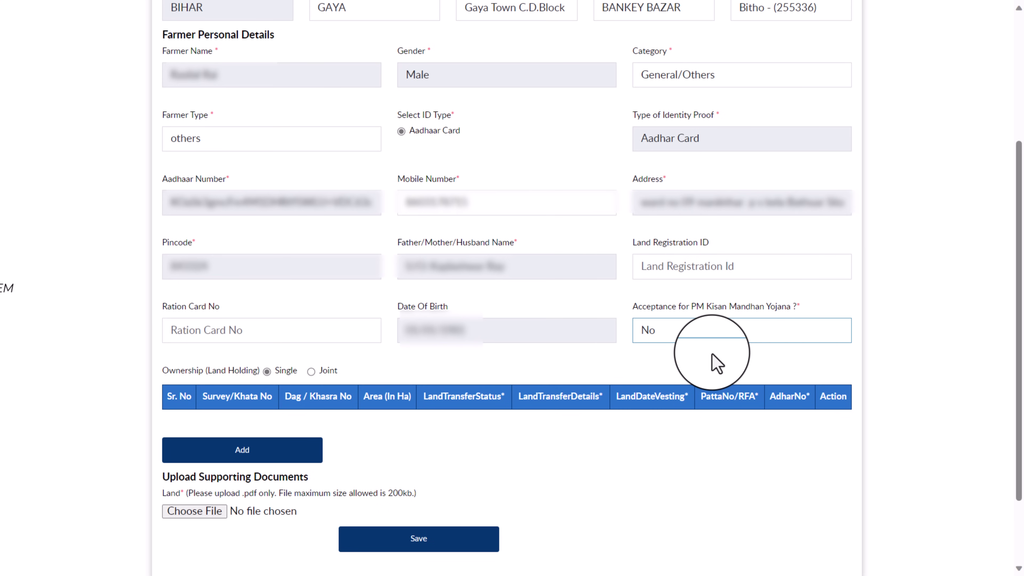
pyautogui.click(680, 339)
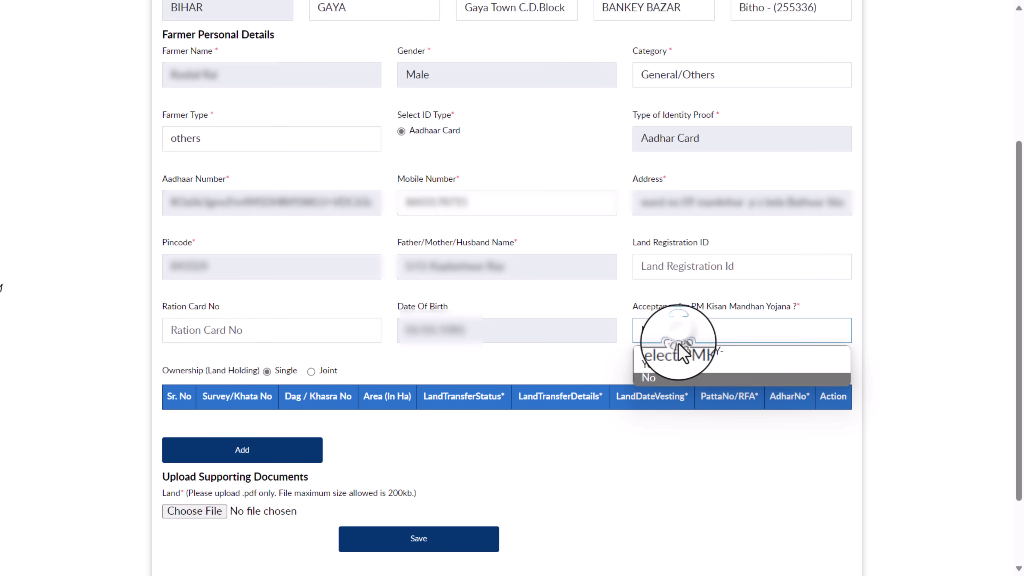
pyautogui.click(672, 382)
# Step: Open the Add Land Detail form under the Single land ownership and go to the Survey/Khata No field
pyautogui.scroll(-2, 583, 348)
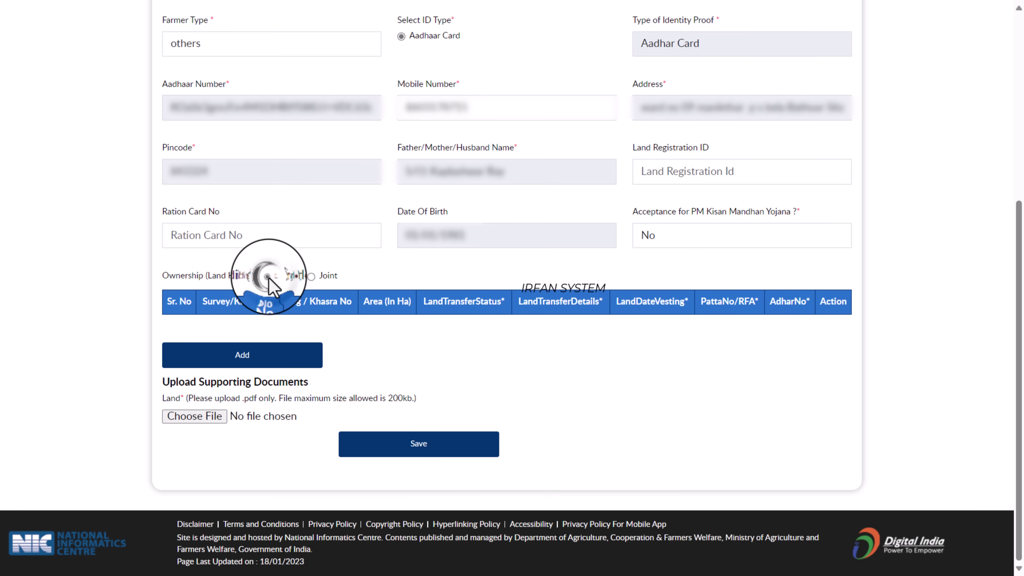
pyautogui.click(247, 360)
pyautogui.click(206, 276)
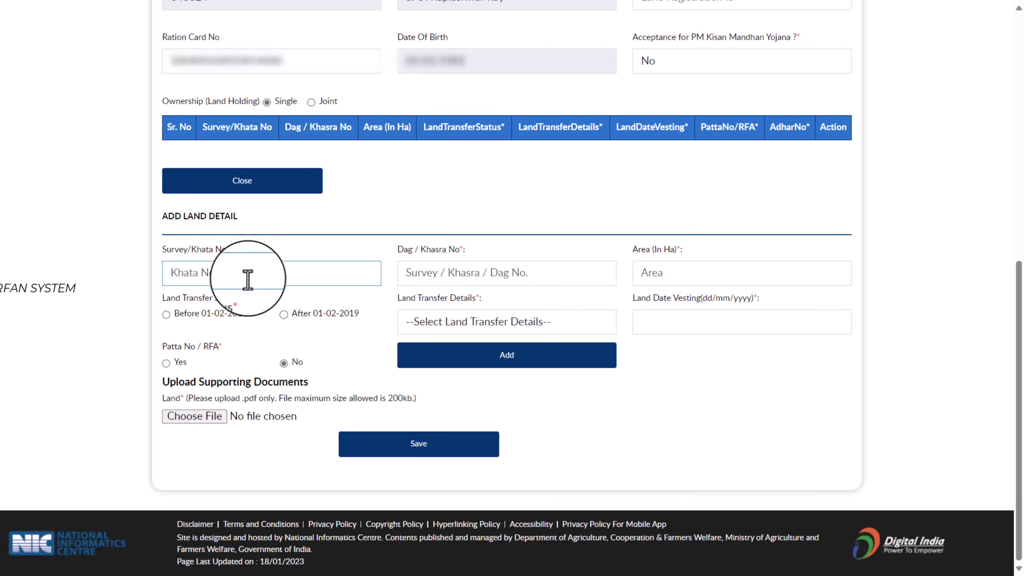
pyautogui.click(404, 275)
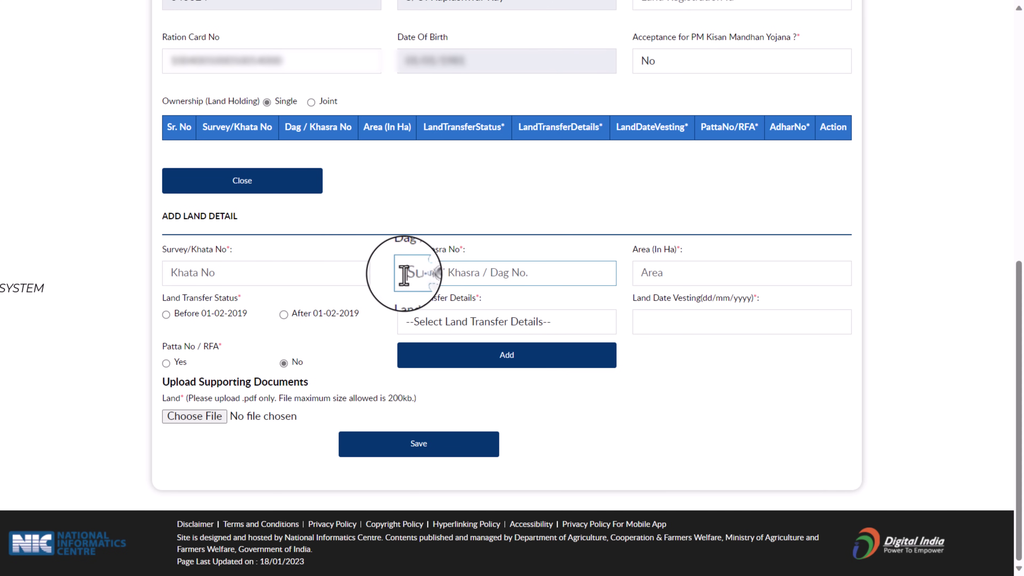
pyautogui.click(299, 277)
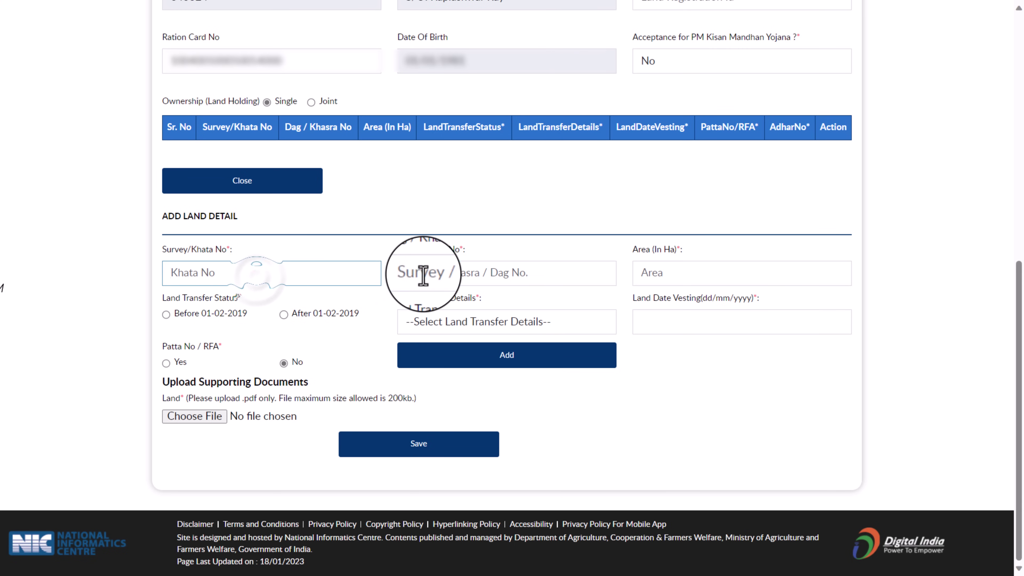
pyautogui.click(279, 273)
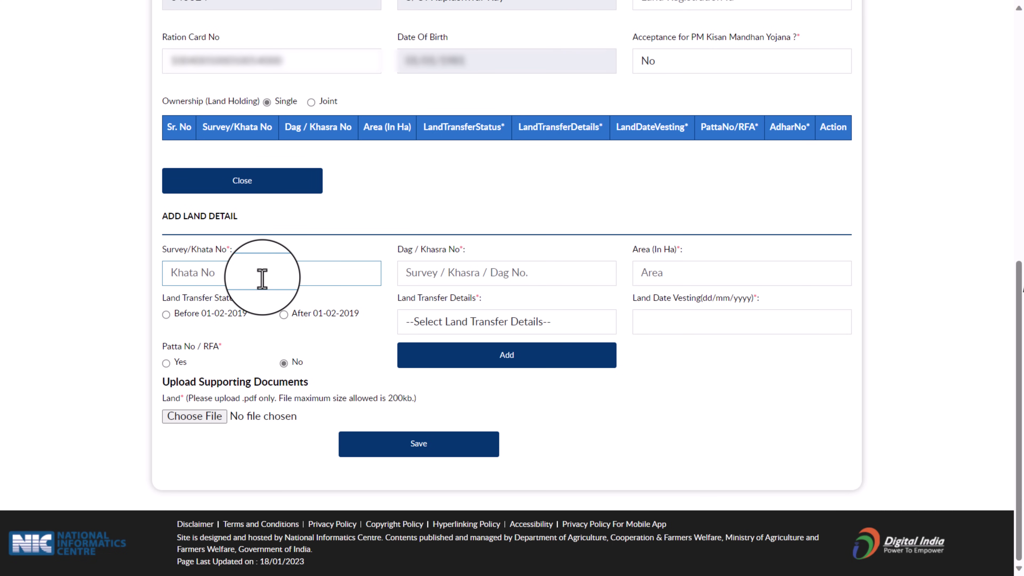
pyautogui.click(448, 273)
pyautogui.click(252, 276)
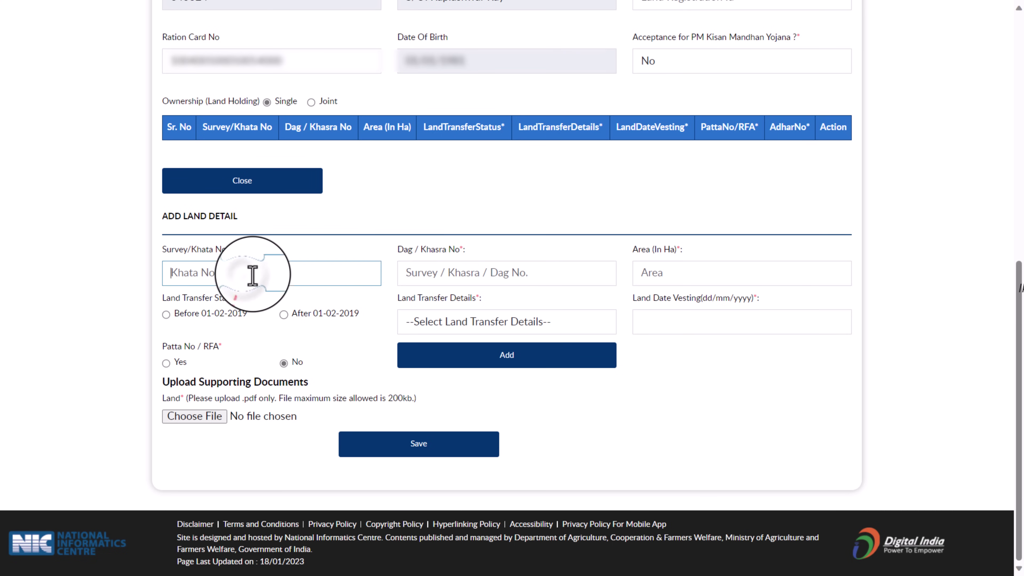
pyautogui.click(431, 273)
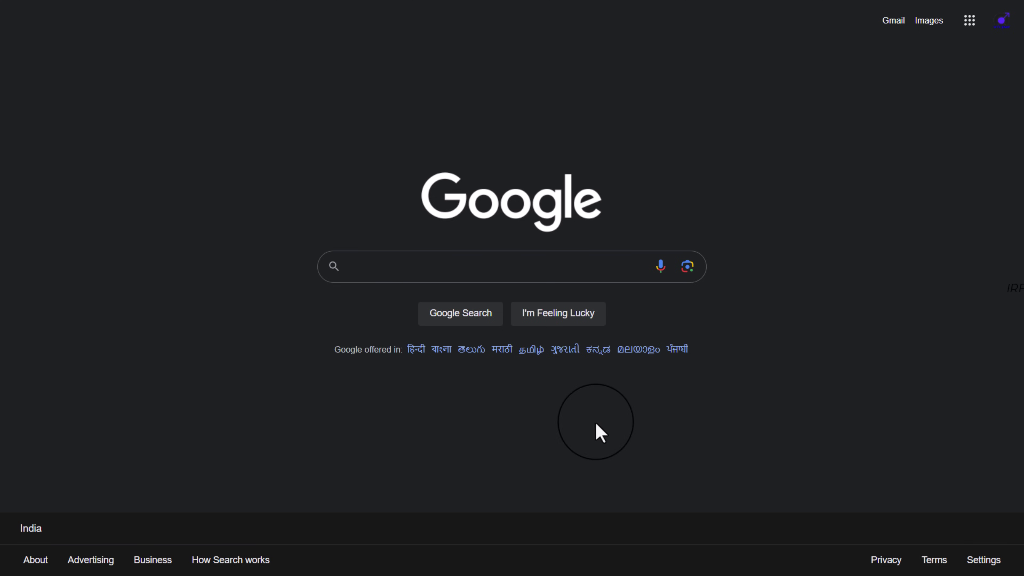
# Step: Search Google for "land record up"
pyautogui.click(453, 266)
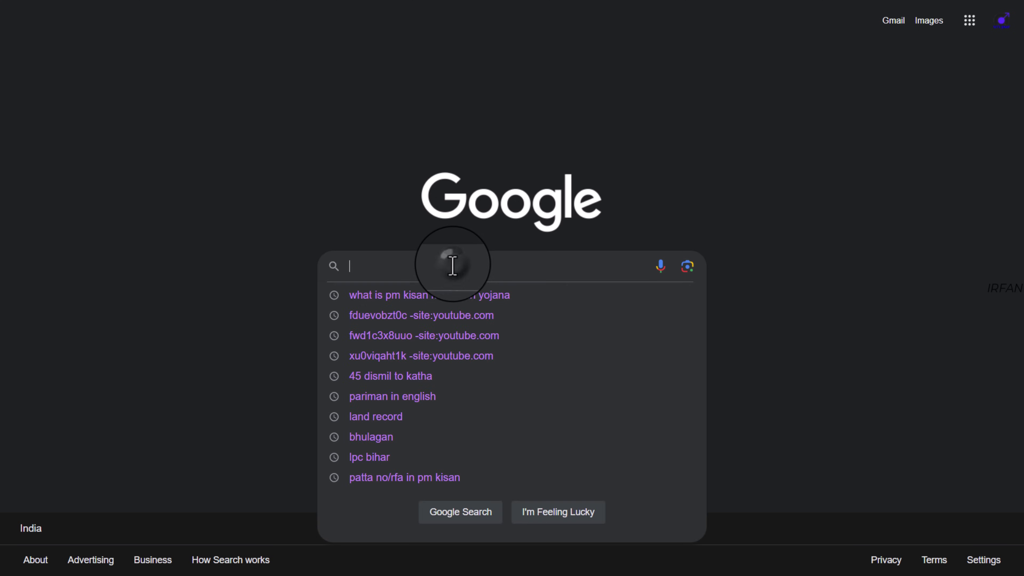
pyautogui.write('lan')
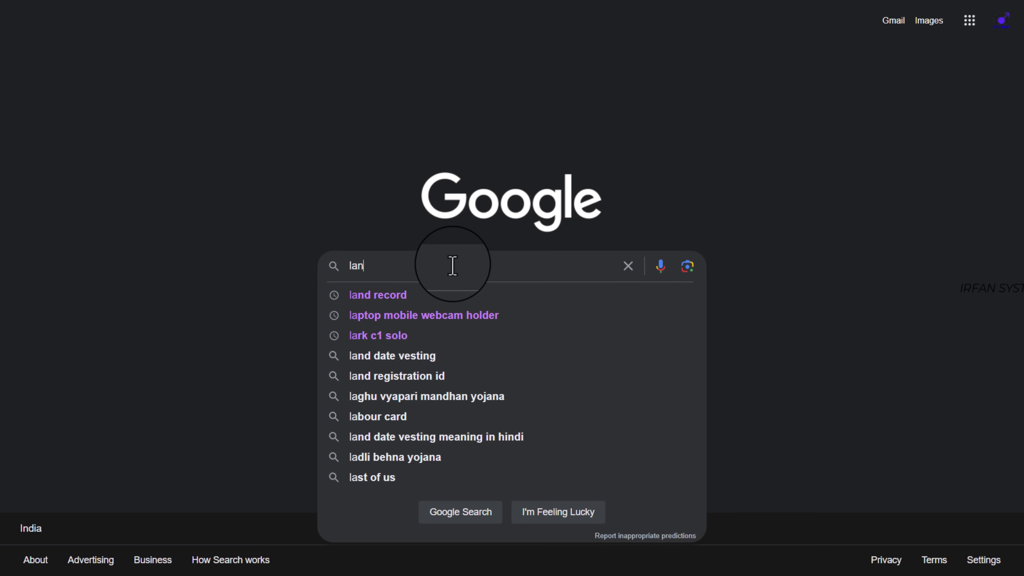
pyautogui.write('d record ')
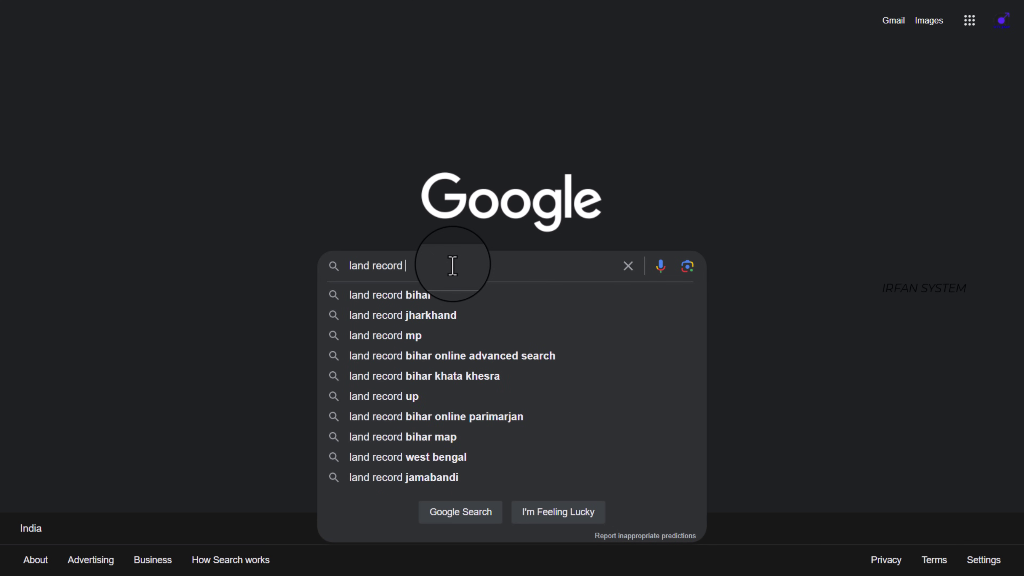
pyautogui.write('bi')
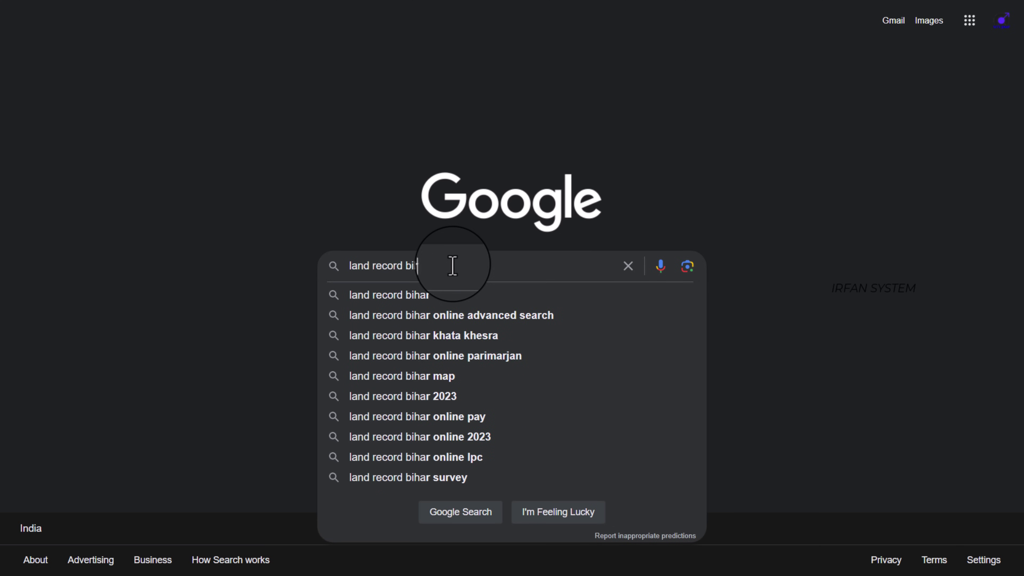
pyautogui.press('BackSpace')
pyautogui.press('BackSpace')
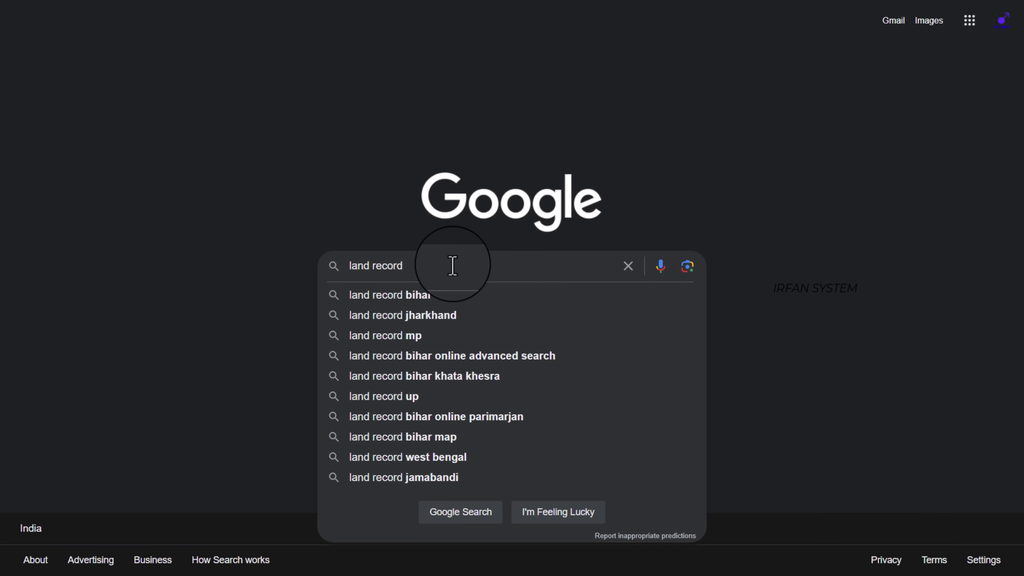
pyautogui.write('up')
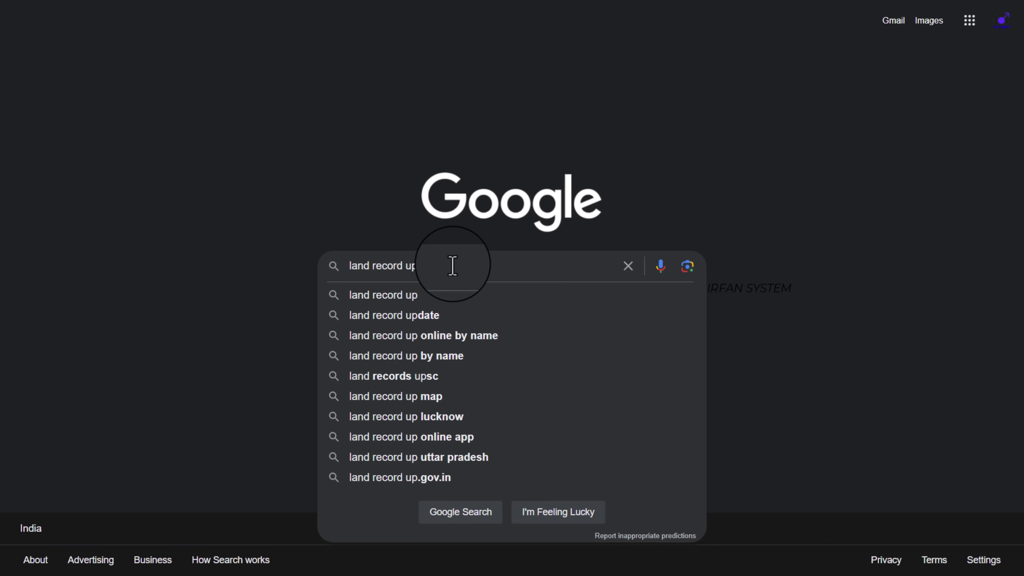
pyautogui.press('Return')
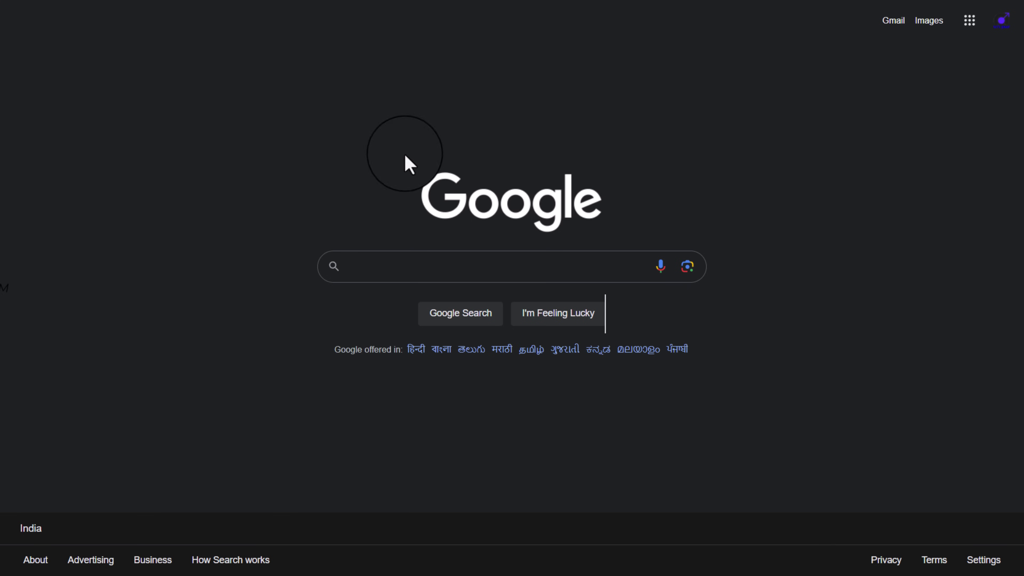
# Step: Search Google for "katha to decimal" and open the MagicBricks Katha to Decimal Converter
pyautogui.click(374, 269)
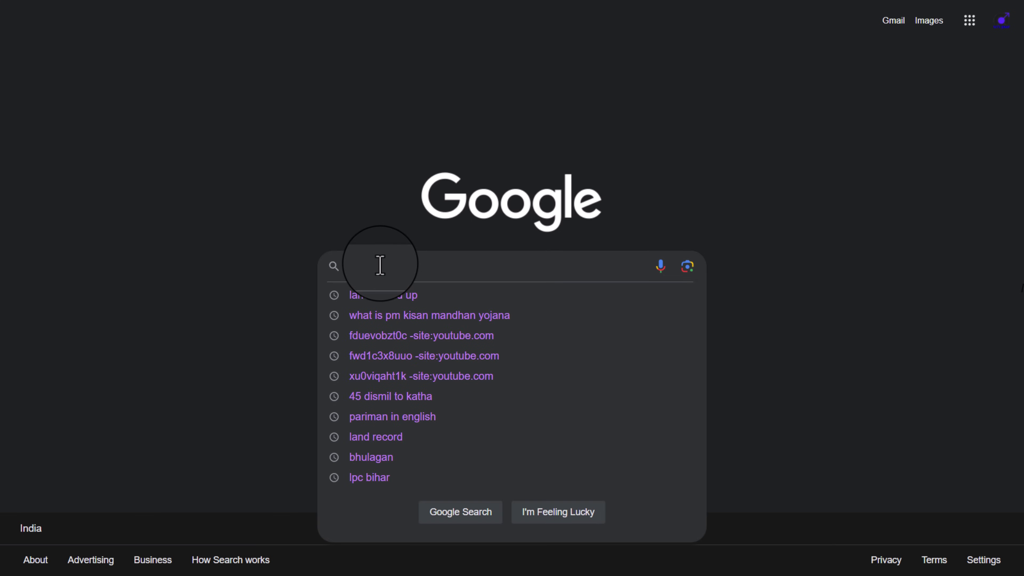
pyautogui.write('katha')
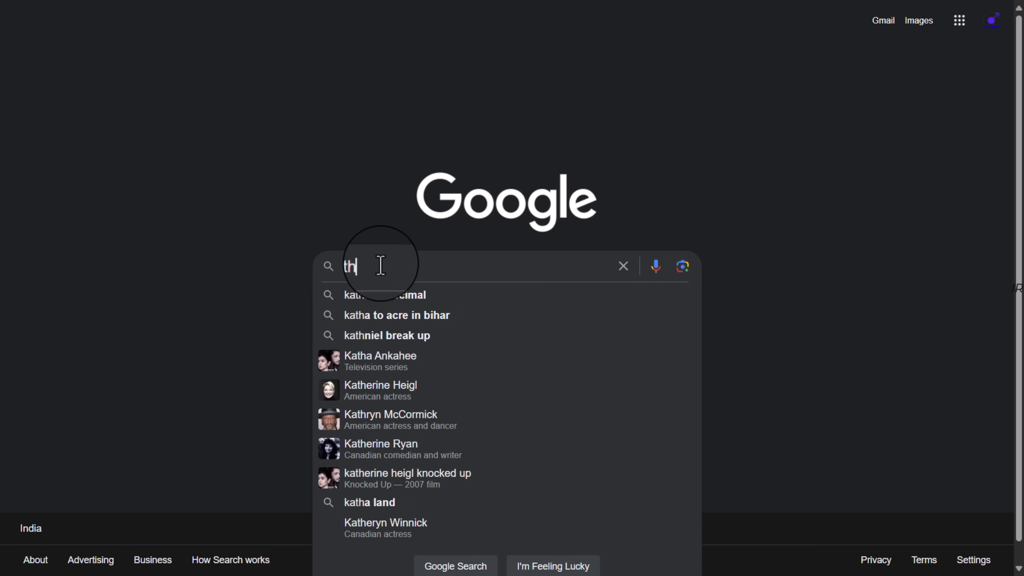
pyautogui.write(' to')
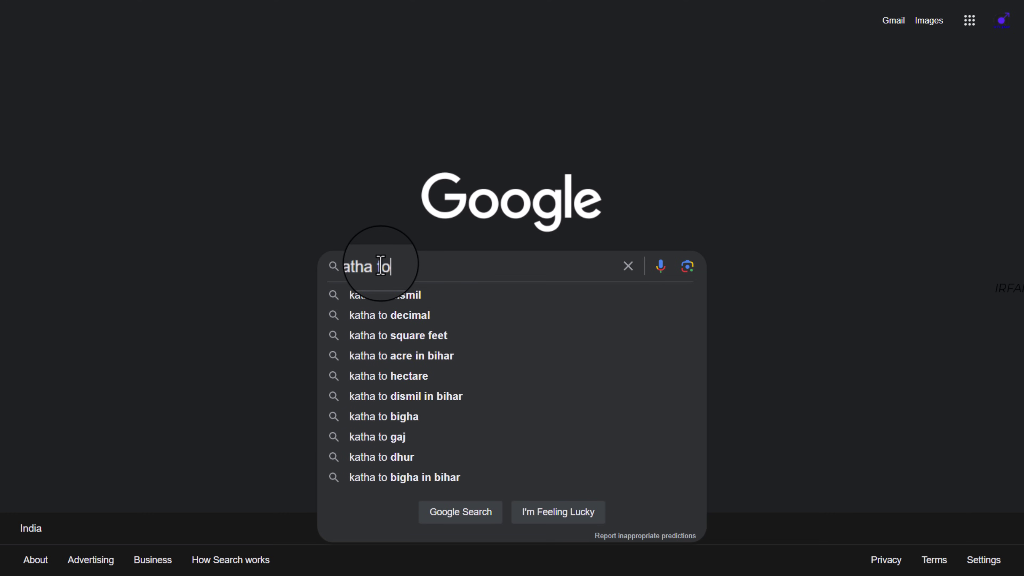
pyautogui.click(430, 321)
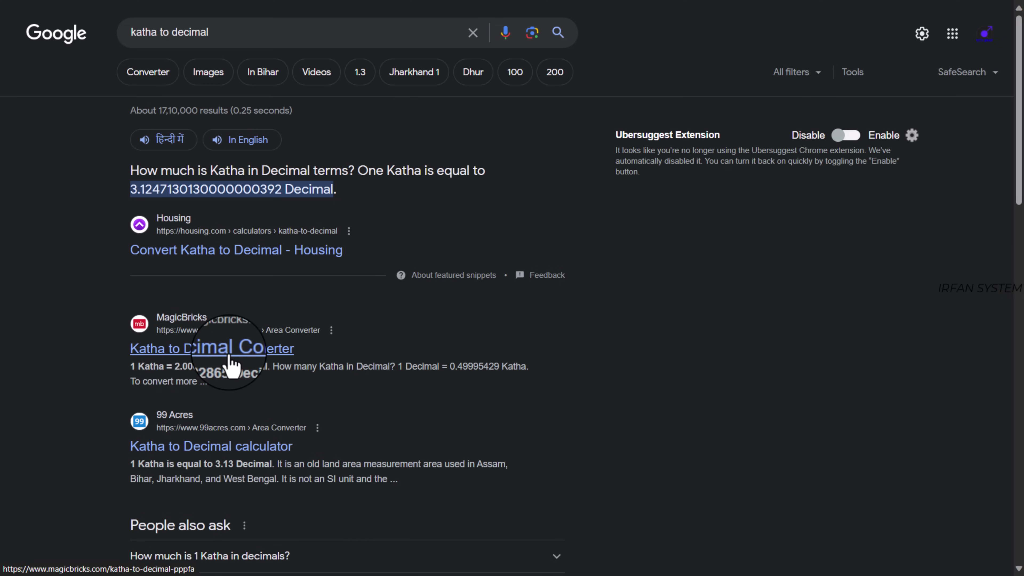
pyautogui.click(208, 353)
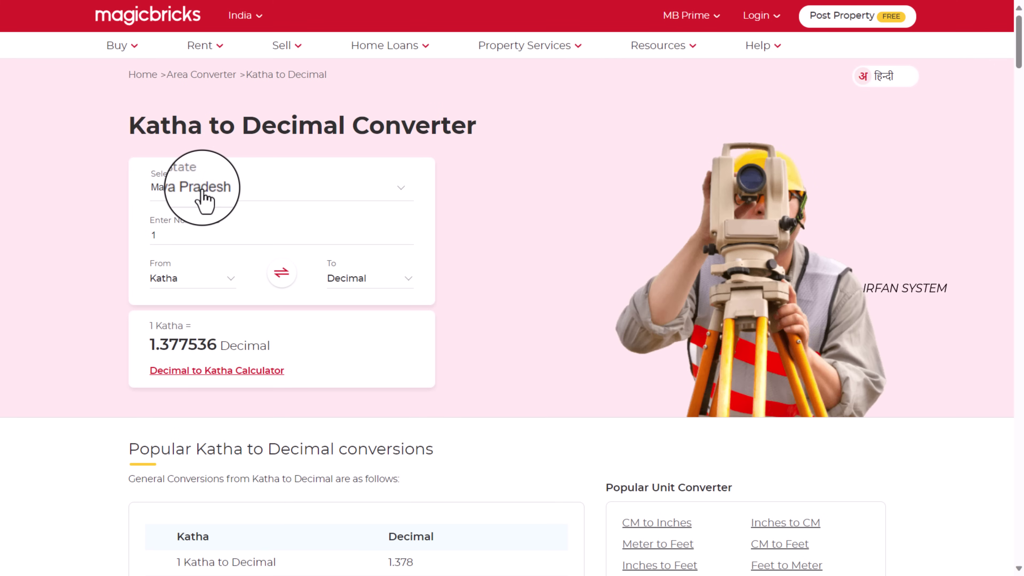
# Step: Convert 5 Katha to Decimal for the state of Bihar and copy the converted value
pyautogui.click(204, 198)
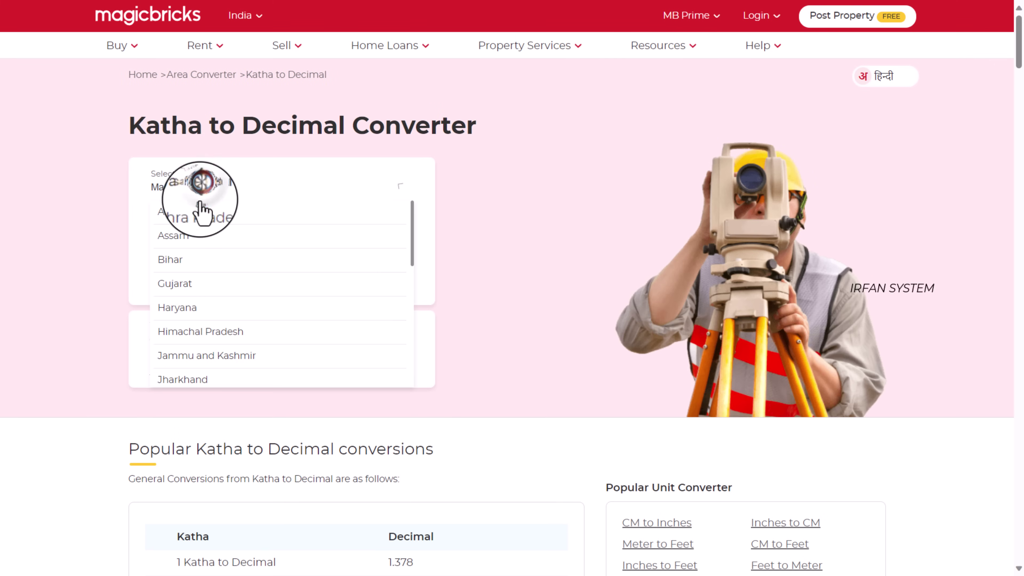
pyautogui.click(184, 267)
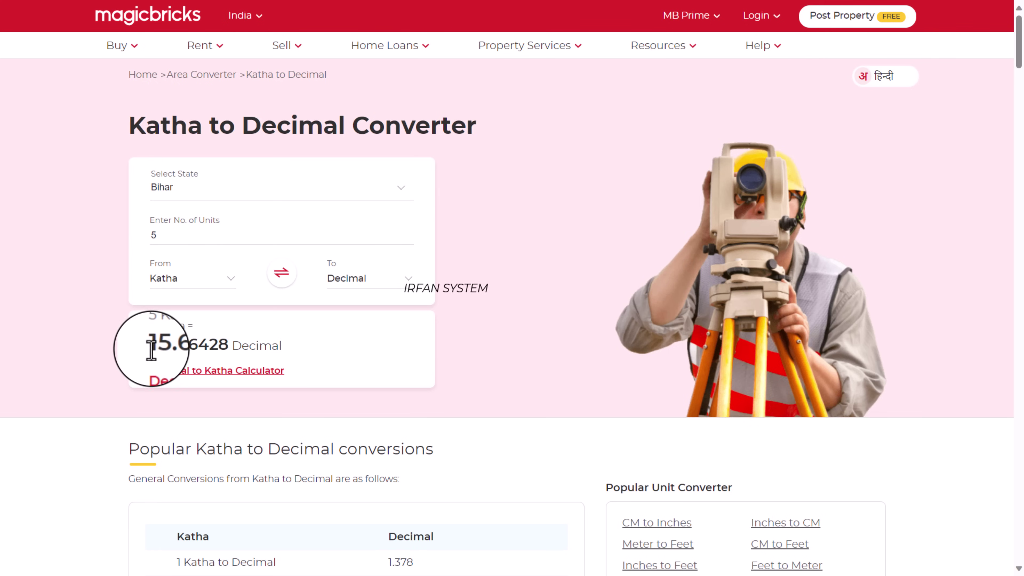
pyautogui.moveTo(152, 351); pyautogui.dragTo(225, 351)
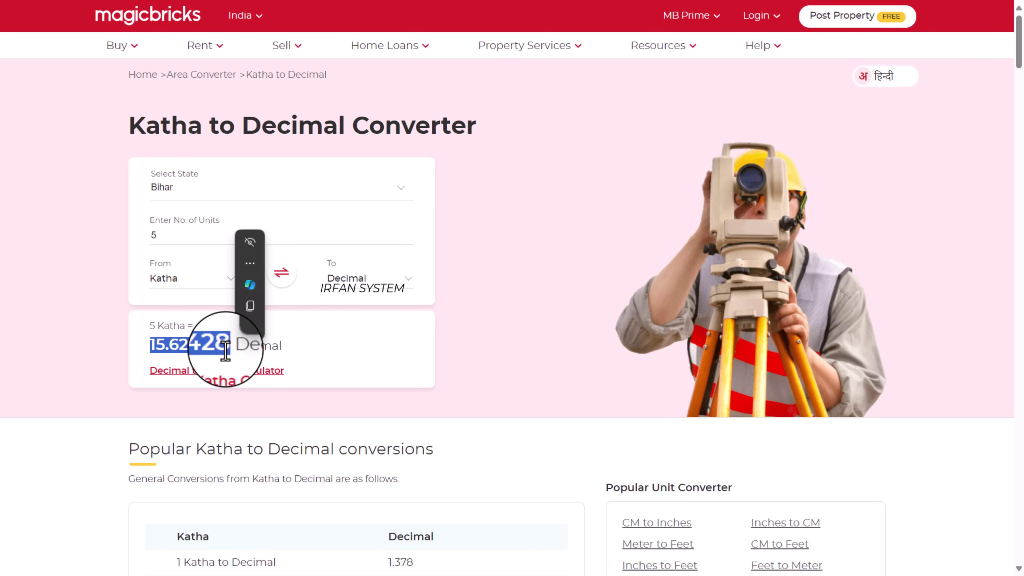
pyautogui.hotkey('ctrl', 'c')
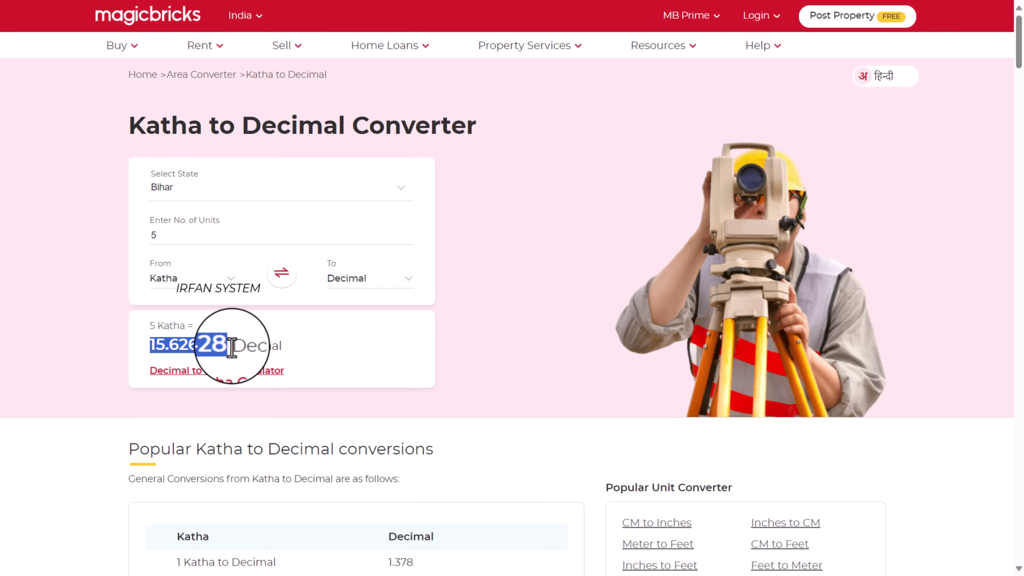
# Step: Switch the converter to Decimal to Hectare and set the number of units to the copied value 15.626428
pyautogui.click(226, 278)
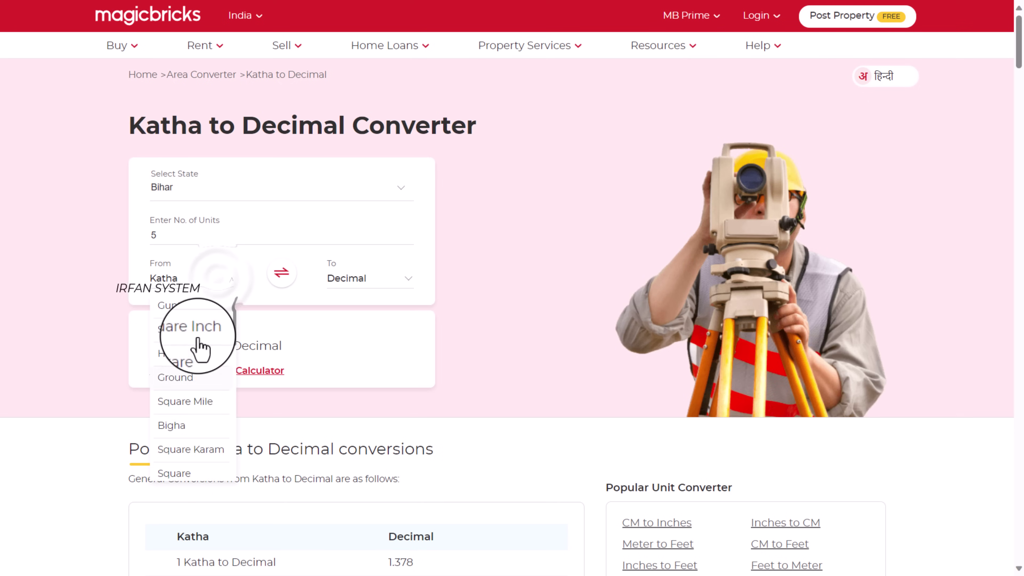
pyautogui.scroll(-6, 201, 442)
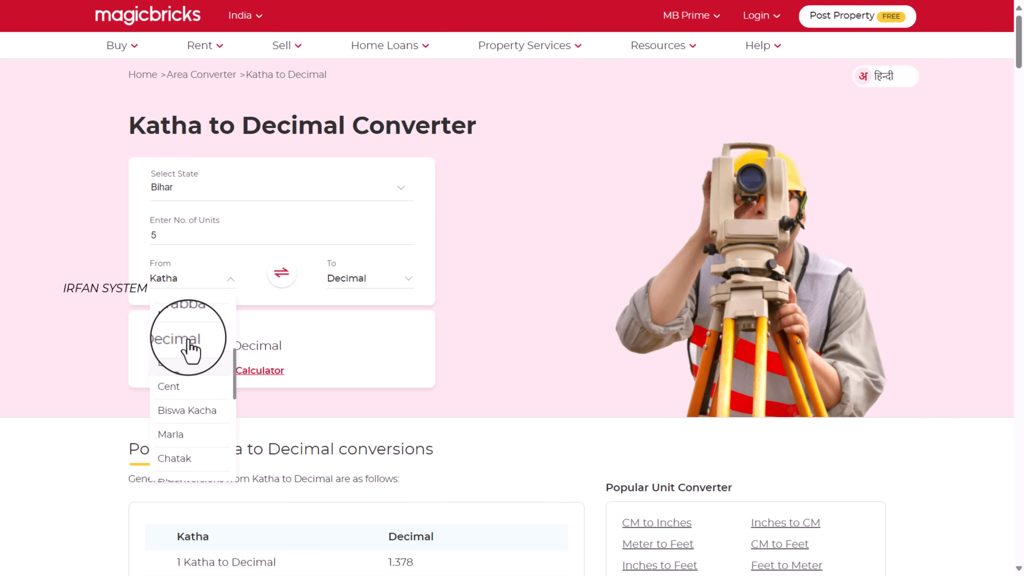
pyautogui.click(377, 283)
pyautogui.scroll(-3, 366, 407)
pyautogui.scroll(3, 363, 420)
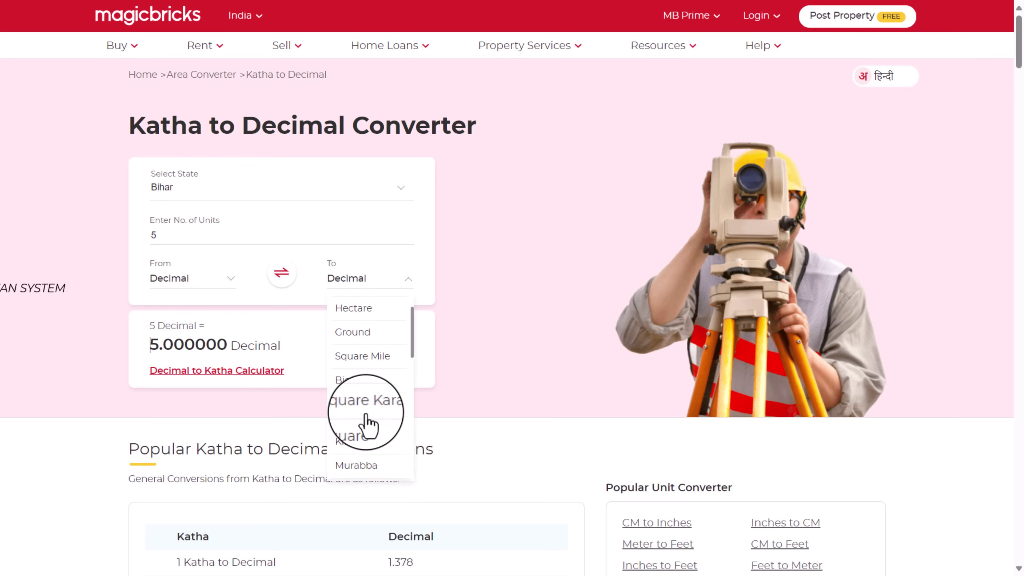
pyautogui.click(367, 355)
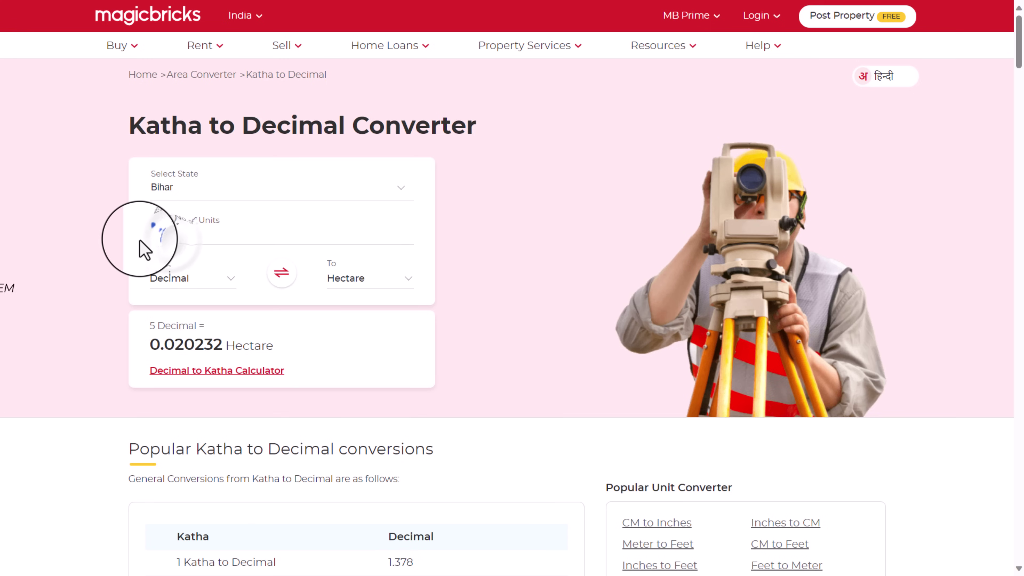
pyautogui.moveTo(142, 244); pyautogui.dragTo(329, 244)
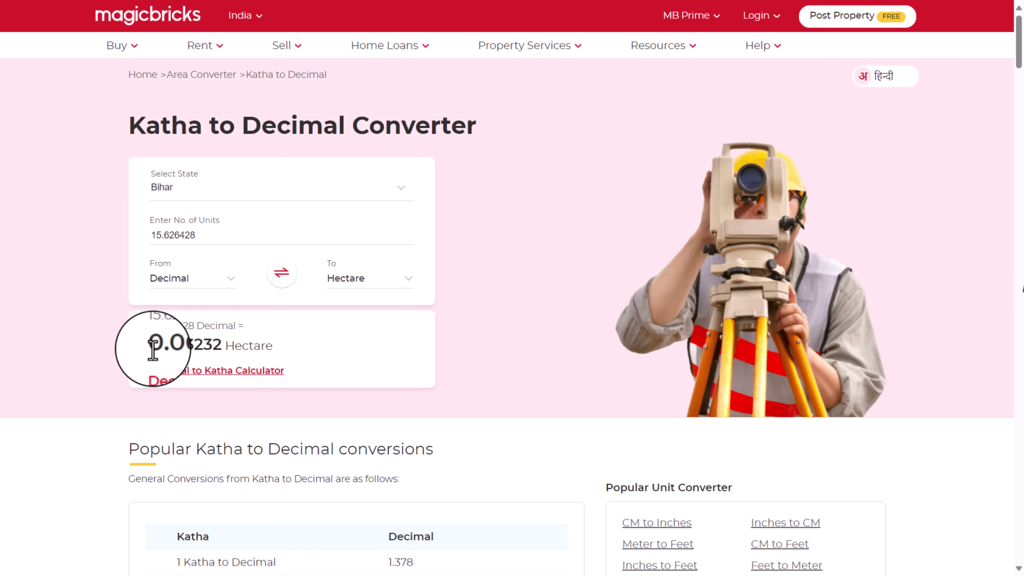
# Step: Copy the hectare result and paste 0.063232 as the Area (In Ha) in the PM Kisan registration form
pyautogui.moveTo(150, 345); pyautogui.dragTo(224, 347)
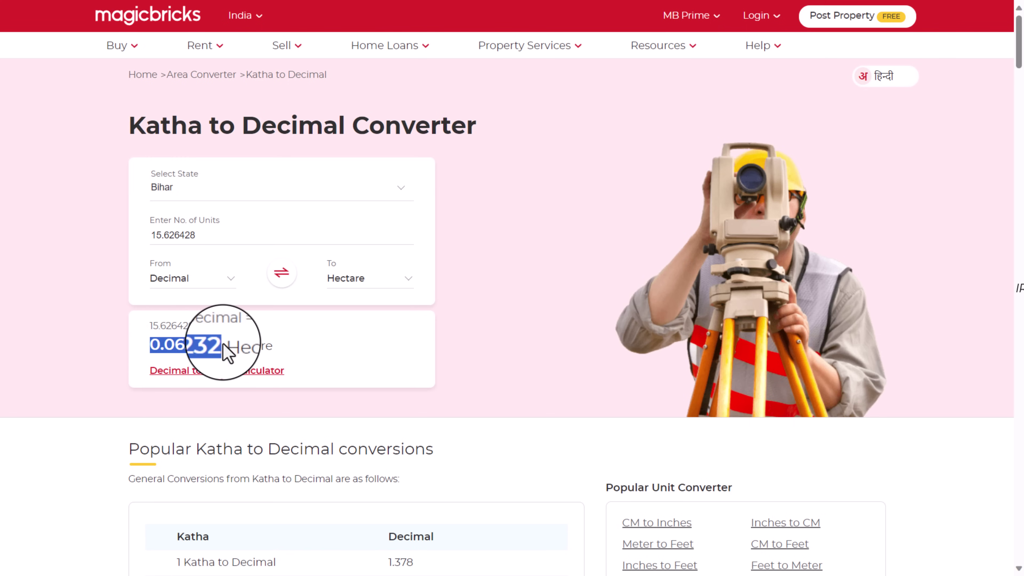
pyautogui.hotkey('alt', 'Tab')
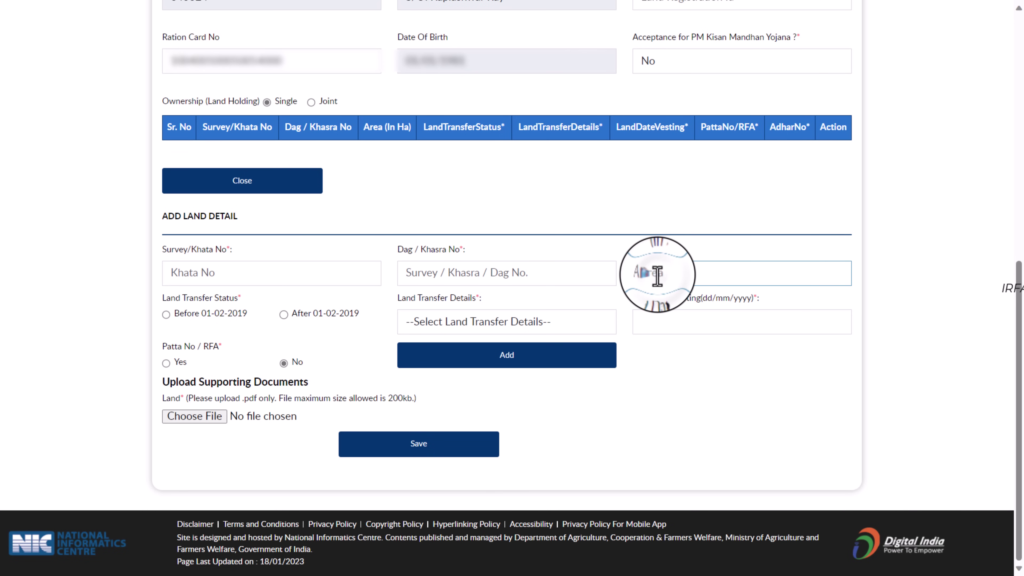
pyautogui.hotkey('ctrl', 'v')
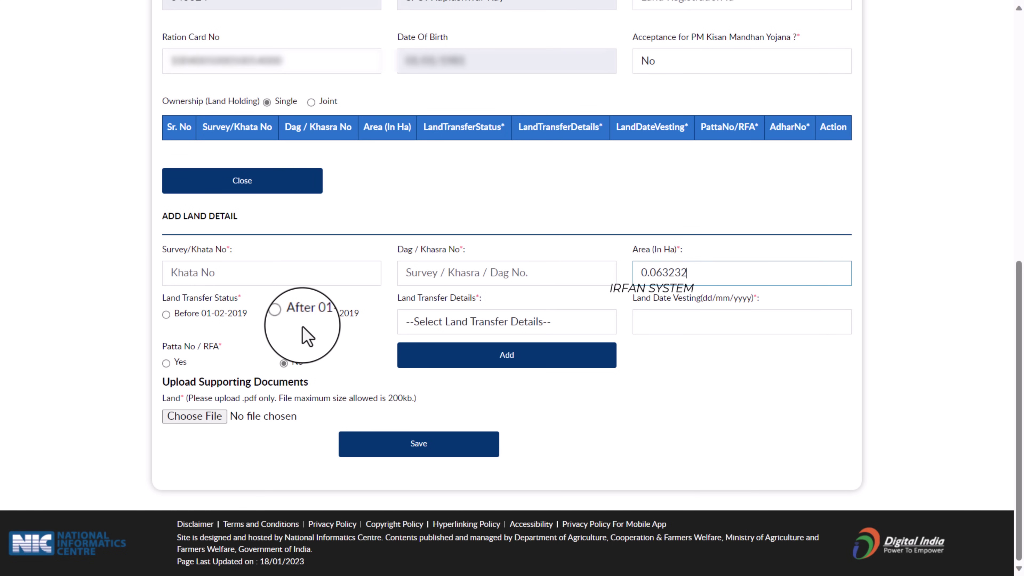
# Step: Set Land Transfer Status to After 01-02-2019 and Land Transfer Details to Purchase of Land
pyautogui.click(284, 314)
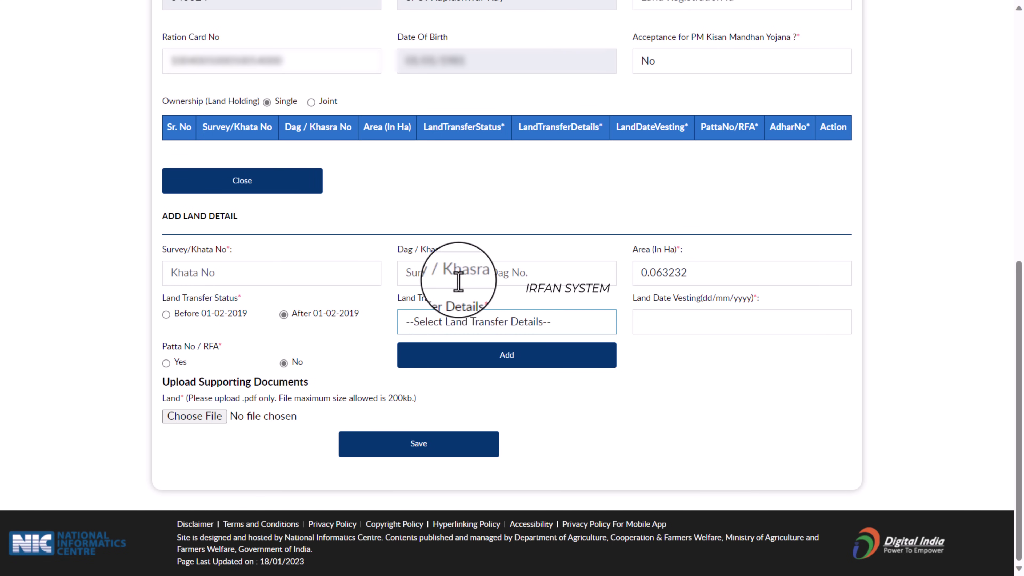
pyautogui.click(457, 326)
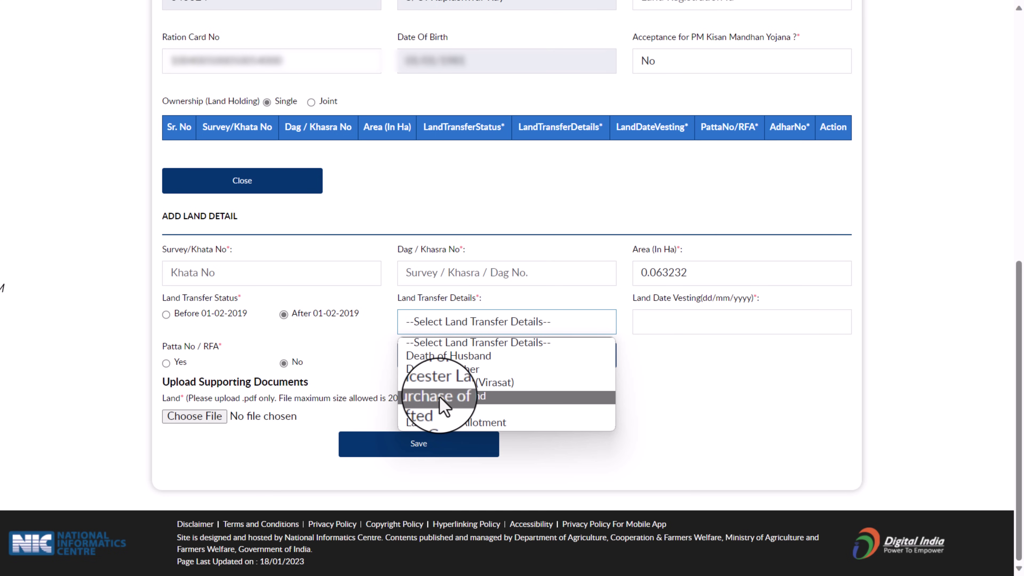
pyautogui.click(457, 397)
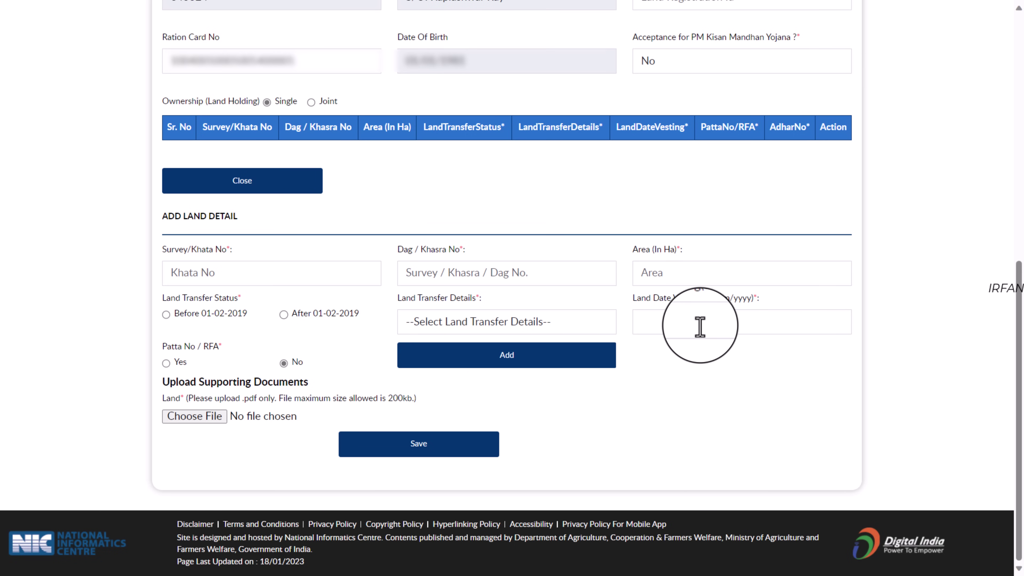
pyautogui.click(663, 328)
pyautogui.click(761, 352)
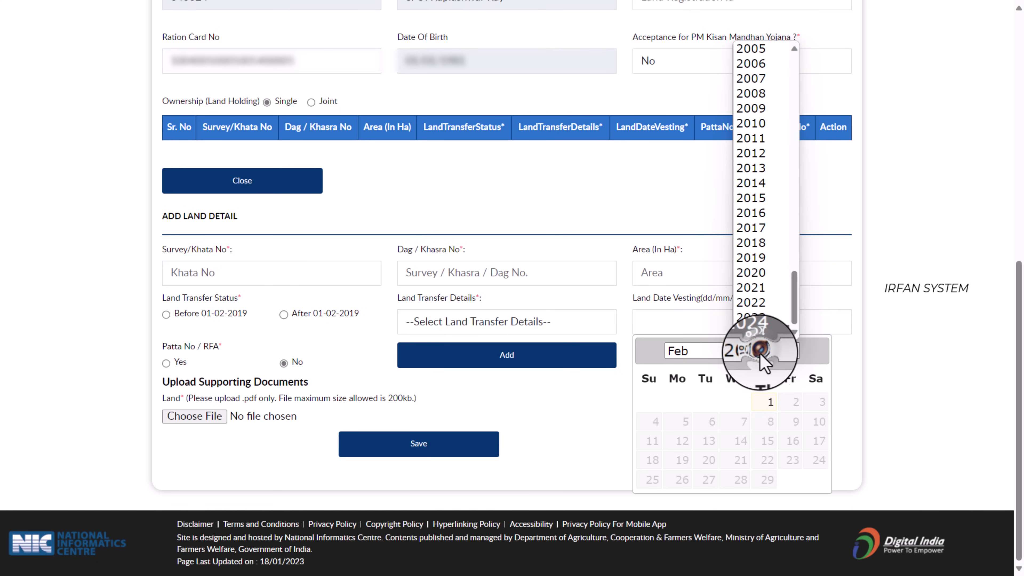
pyautogui.click(493, 304)
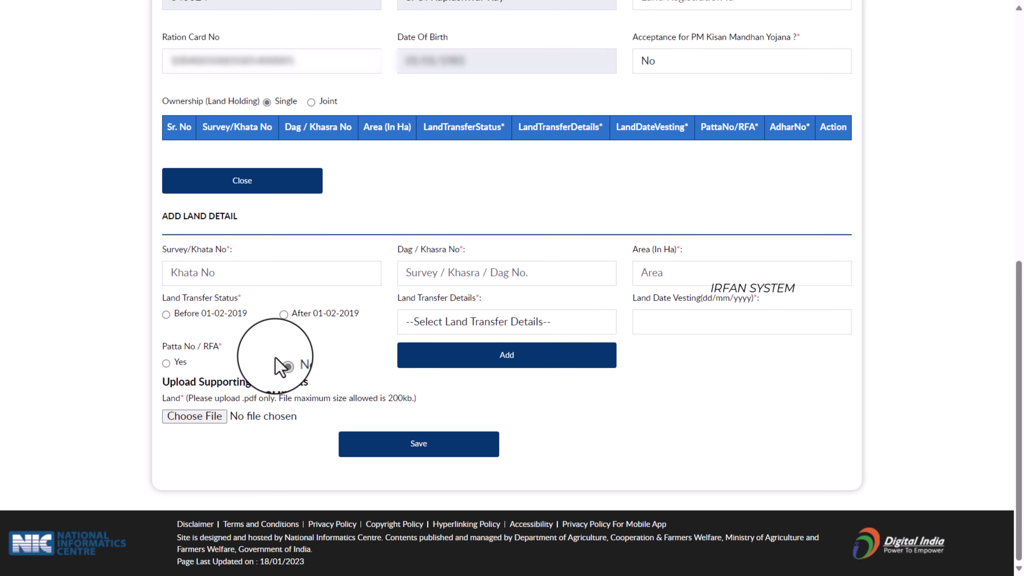
# Step: Set Patta No / RFA to No, add the land record and close the Add Land Detail form
pyautogui.click(283, 363)
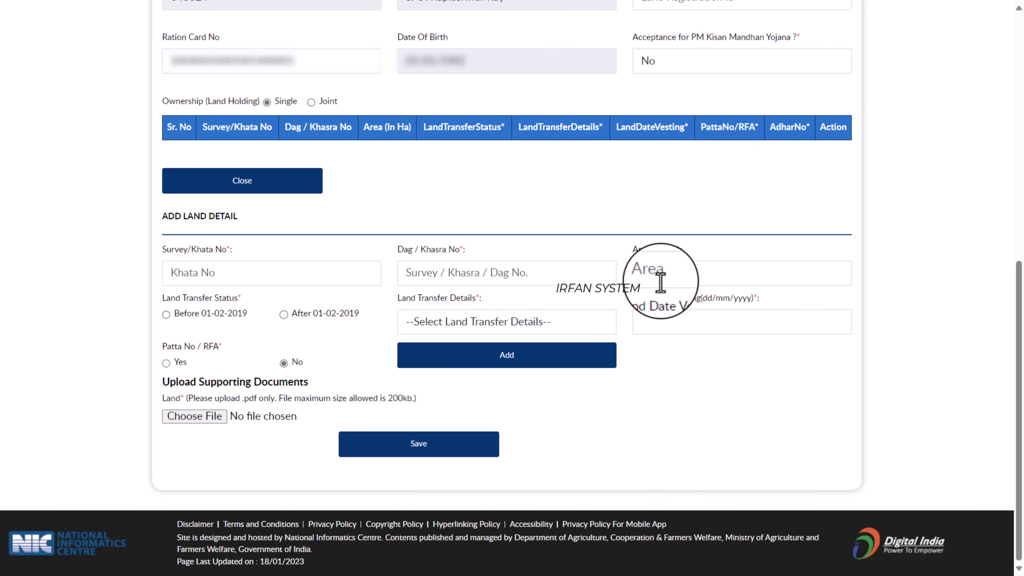
pyautogui.click(520, 362)
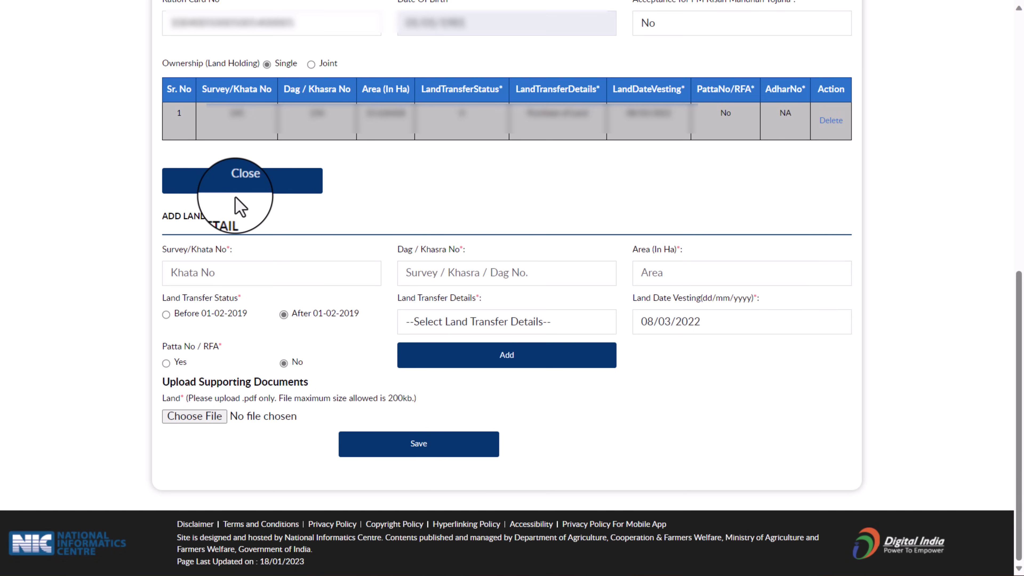
pyautogui.click(242, 185)
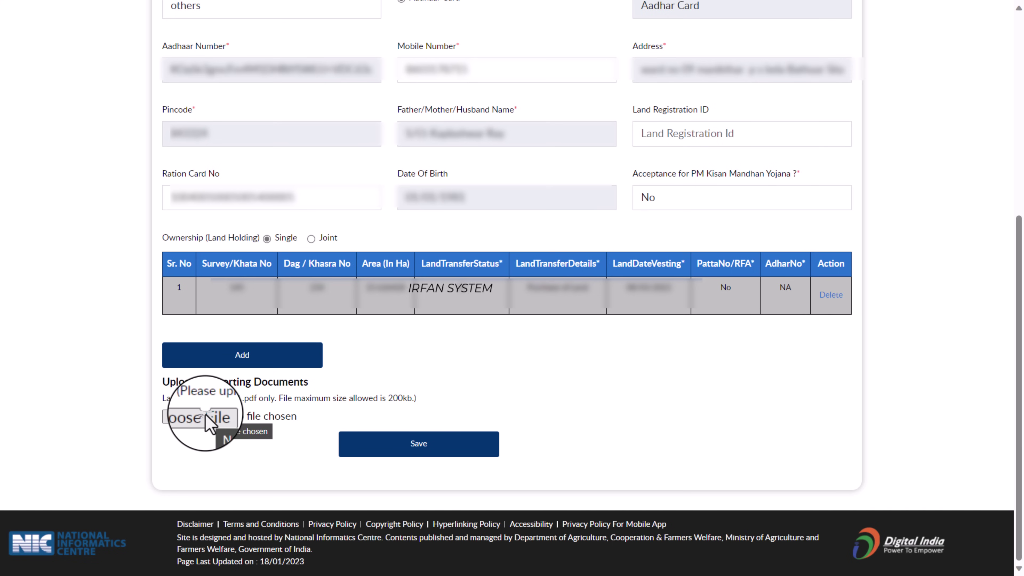
# Step: Attach the land PDF as the supporting document and save the farmer registration
pyautogui.click(195, 416)
pyautogui.doubleClick(149, 135)
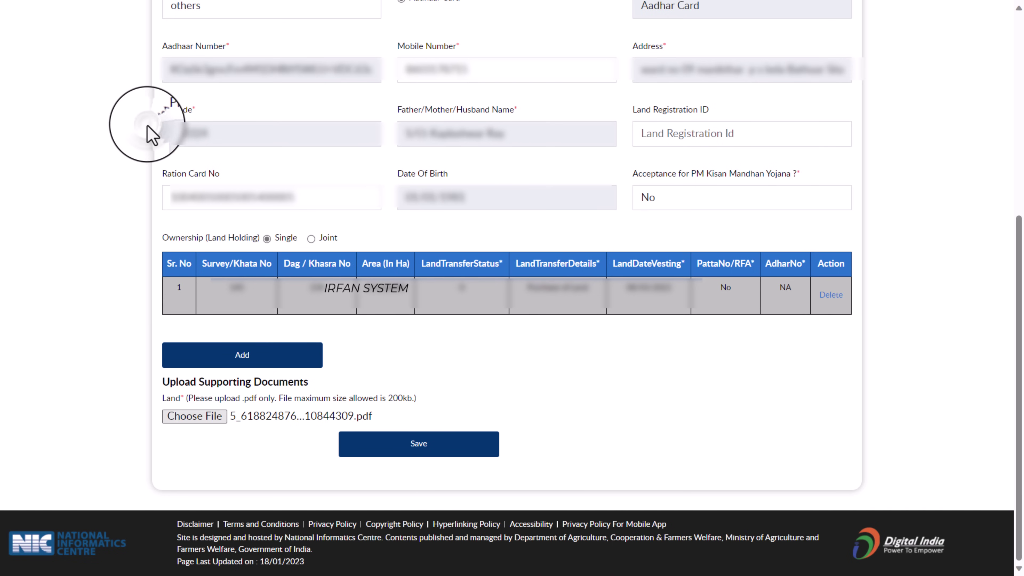
pyautogui.click(403, 444)
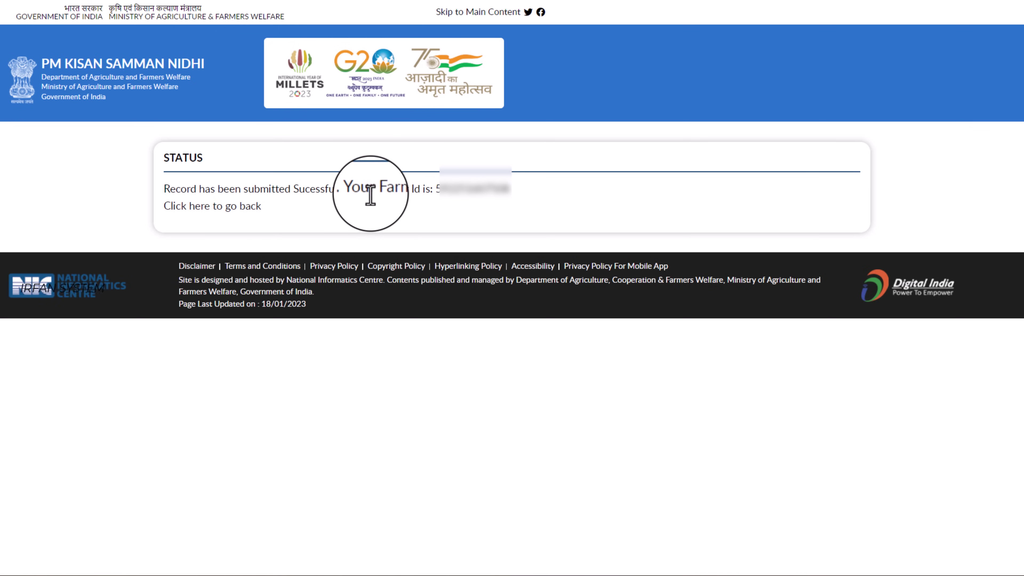
# Step: Highlight the Farmer Id in the submission status message
pyautogui.moveTo(436, 190); pyautogui.dragTo(512, 188)
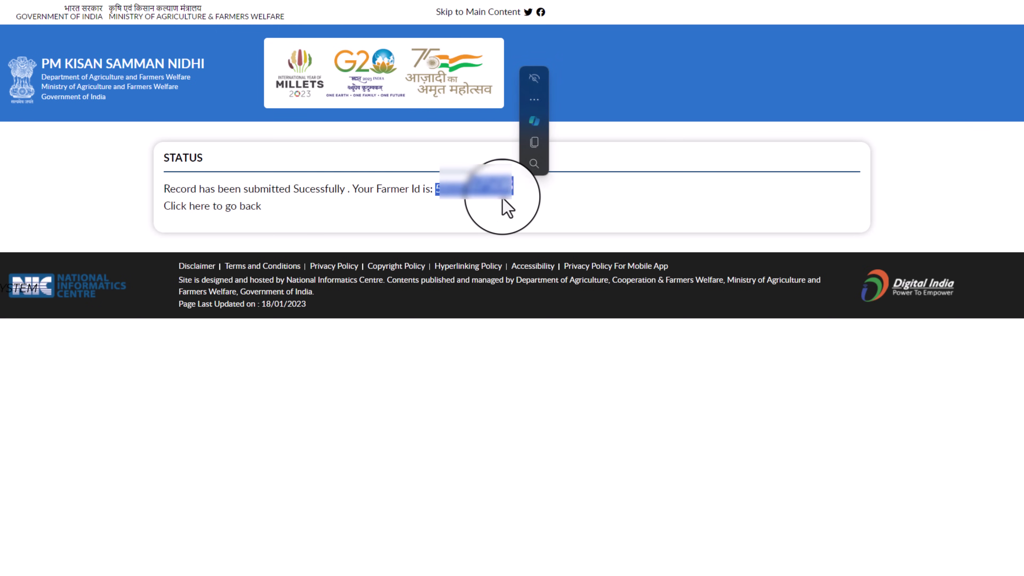
pyautogui.moveTo(434, 189); pyautogui.dragTo(516, 200)
pyautogui.click(532, 218)
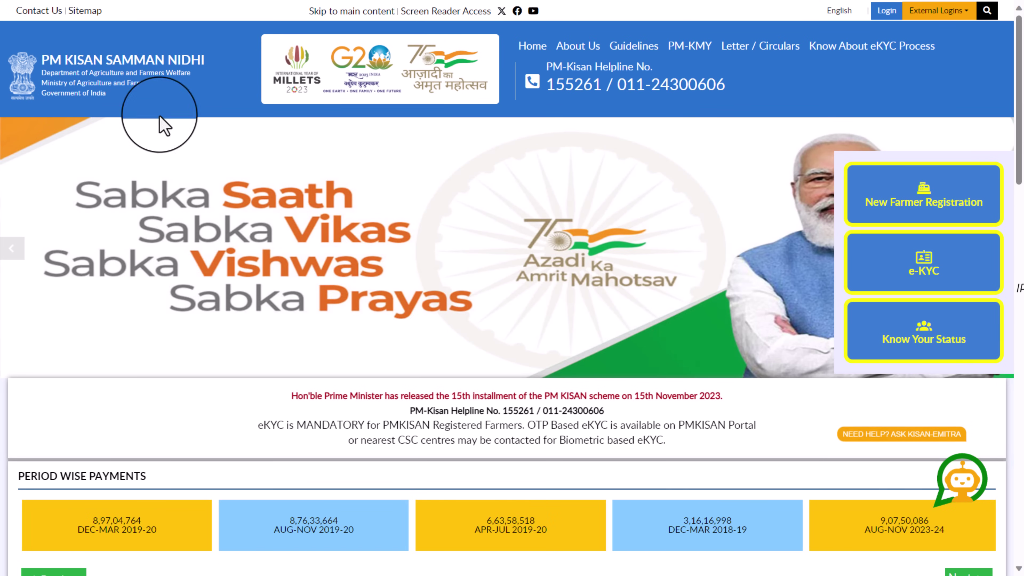
# Step: Open Status of Self Registered Farmer/CSC in Farmers Corner and look up the application status with the Aadhaar number and captcha code
pyautogui.scroll(-8, 789, 270)
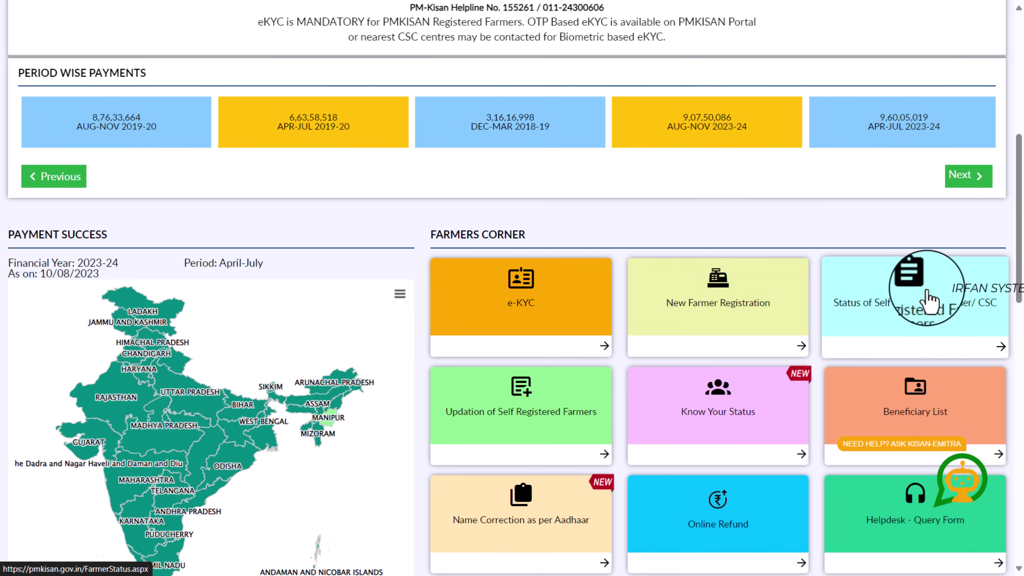
pyautogui.click(926, 313)
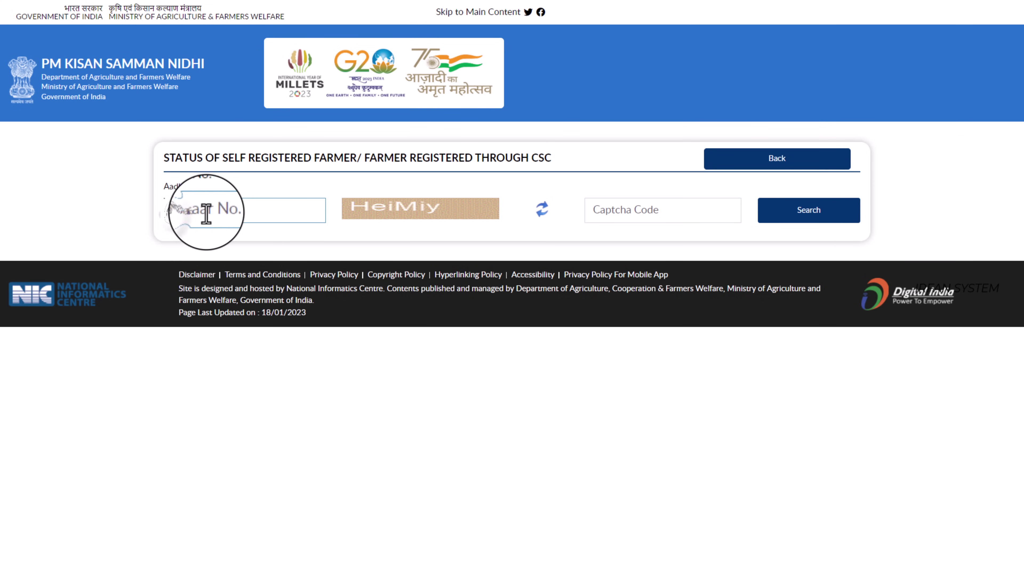
pyautogui.click(619, 214)
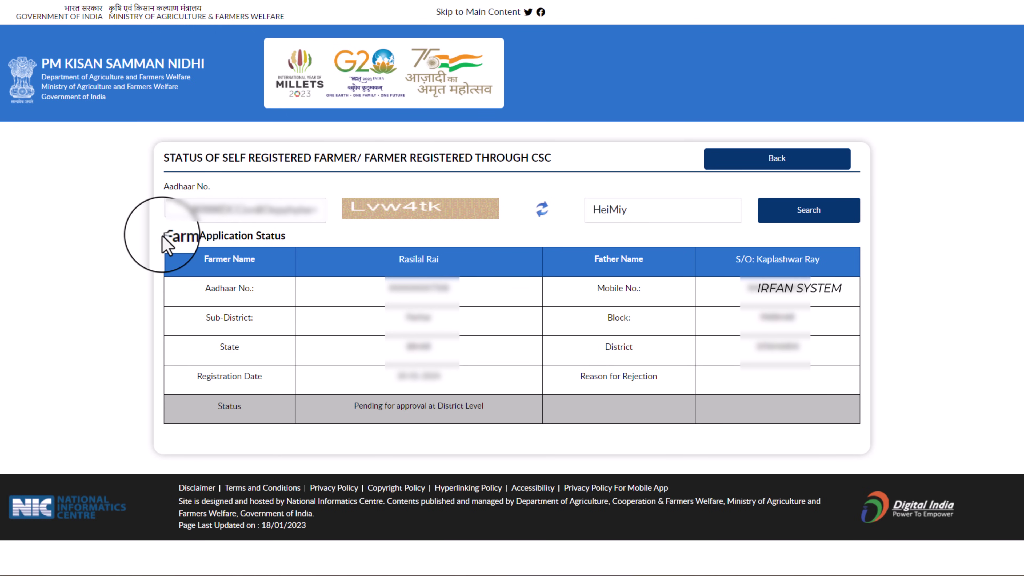
pyautogui.moveTo(164, 236); pyautogui.dragTo(284, 236)
pyautogui.click(267, 319)
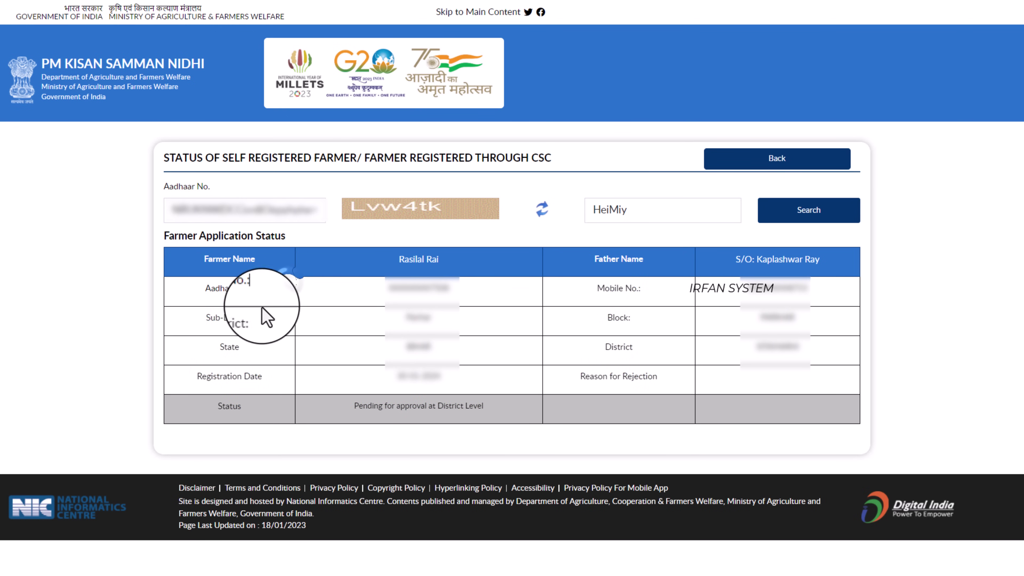